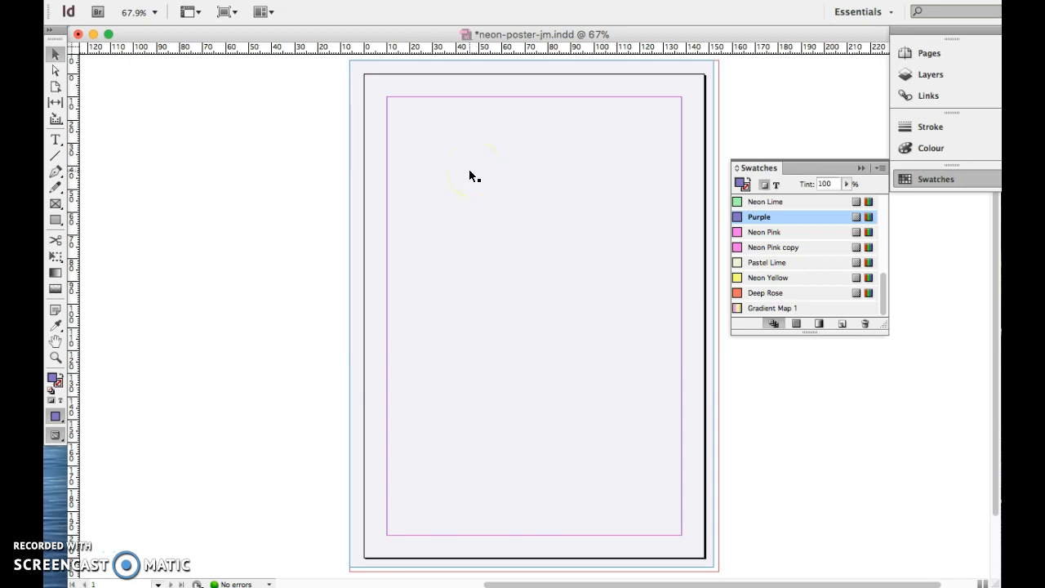
# - Apply an Inner Glow effect with 8% noise and 4% choke
pyautogui.click(311, 1)
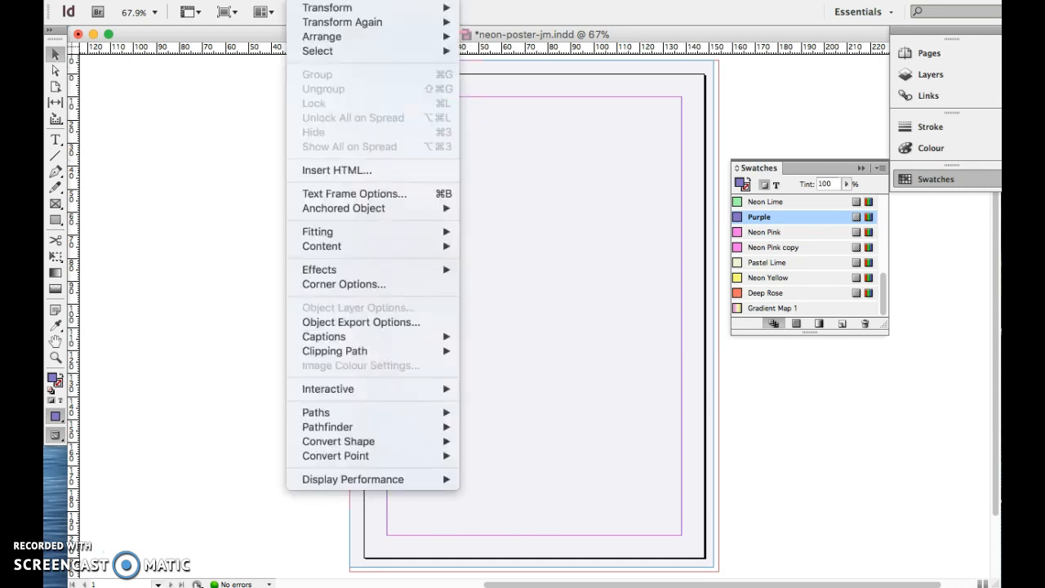
pyautogui.moveTo(356, 269)
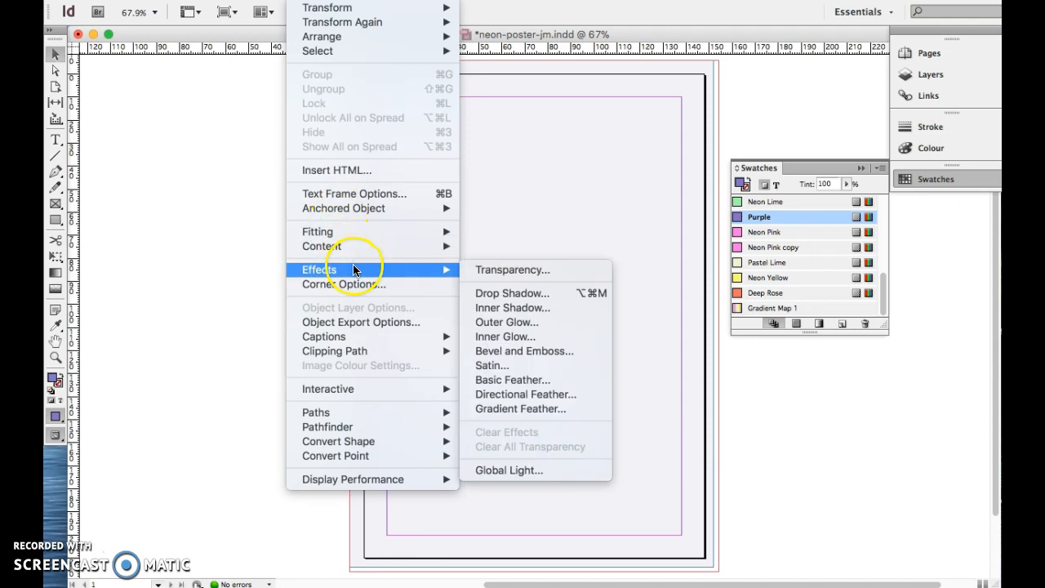
pyautogui.click(518, 344)
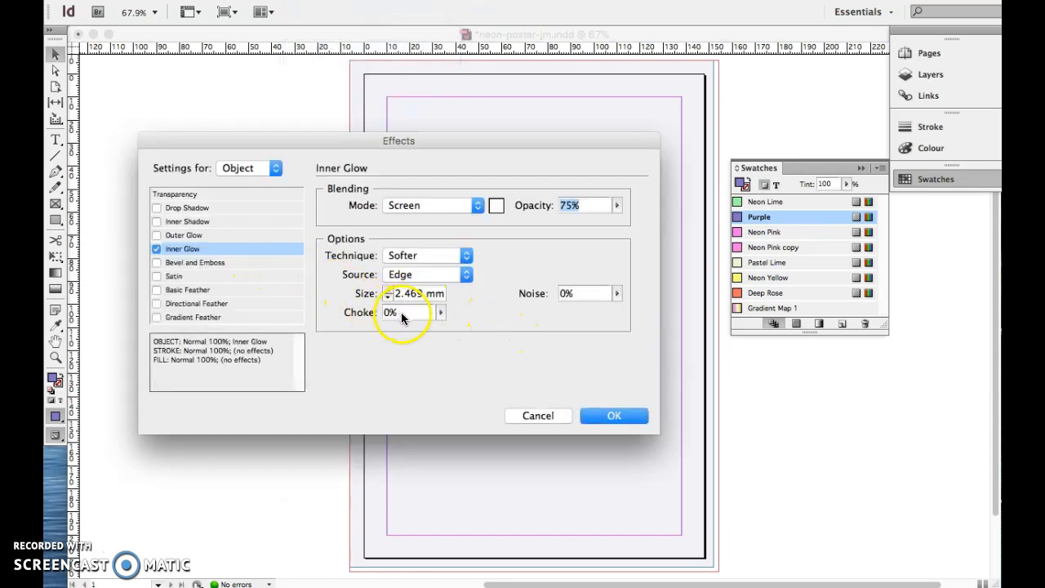
pyautogui.moveTo(581, 294); pyautogui.dragTo(552, 292)
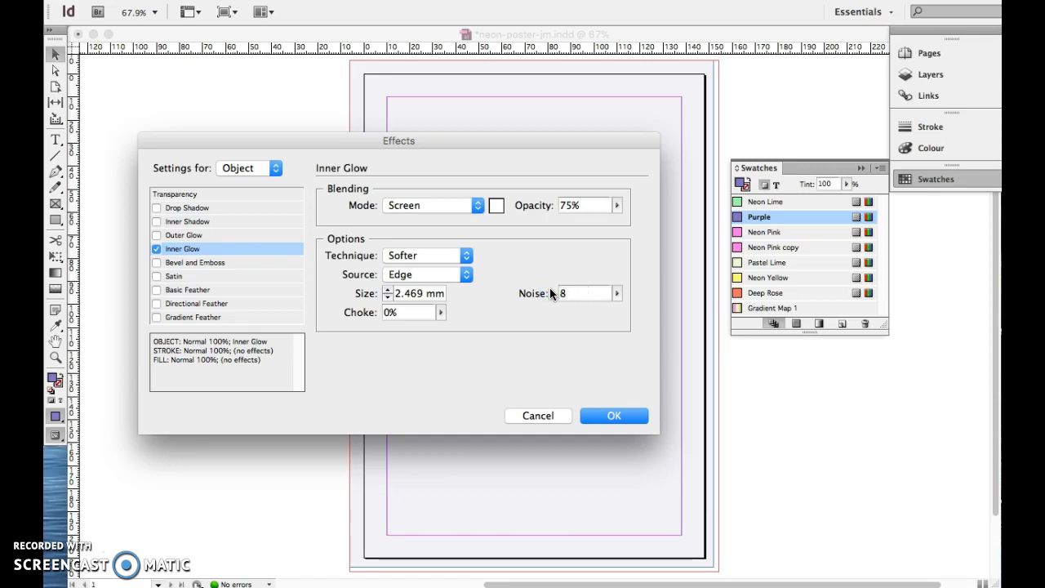
pyautogui.click(401, 315)
pyautogui.moveTo(402, 317); pyautogui.dragTo(347, 298)
pyautogui.write('4')
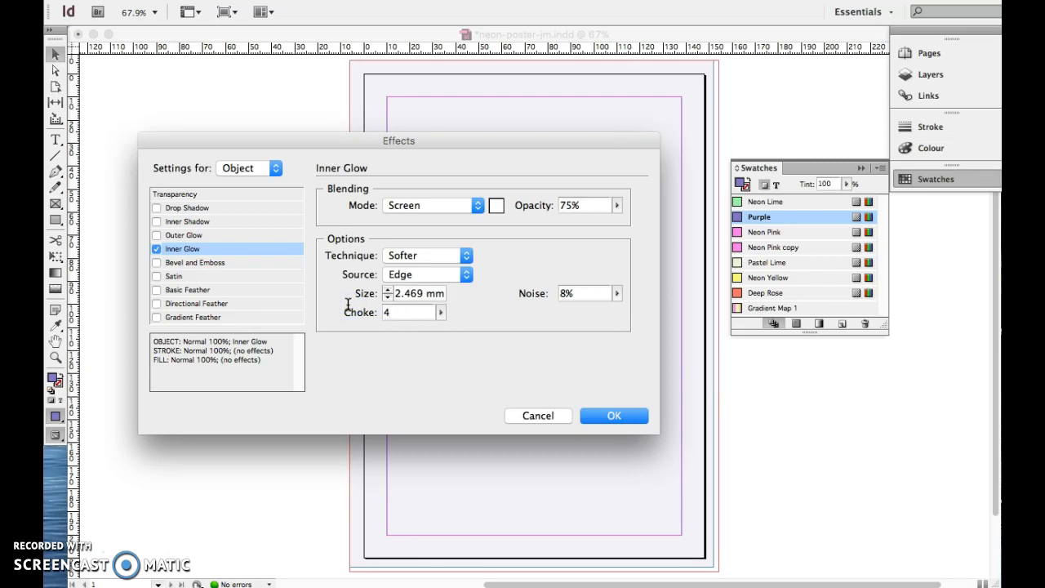
pyautogui.press('Return')
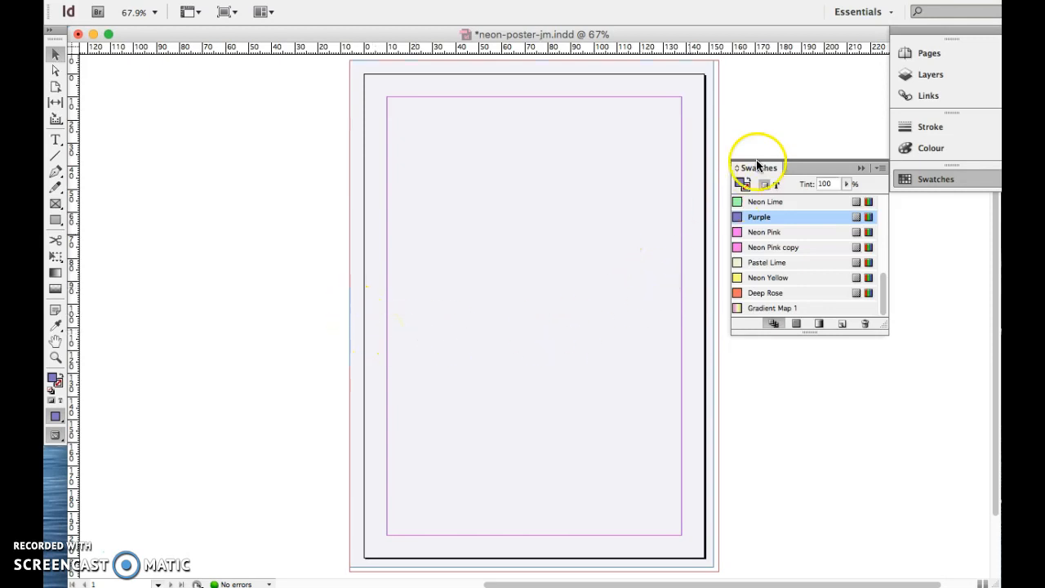
# - Draw a rectangle covering the page out to the bleed on the Background layer and fill it with Gradient Map 1
pyautogui.click(930, 76)
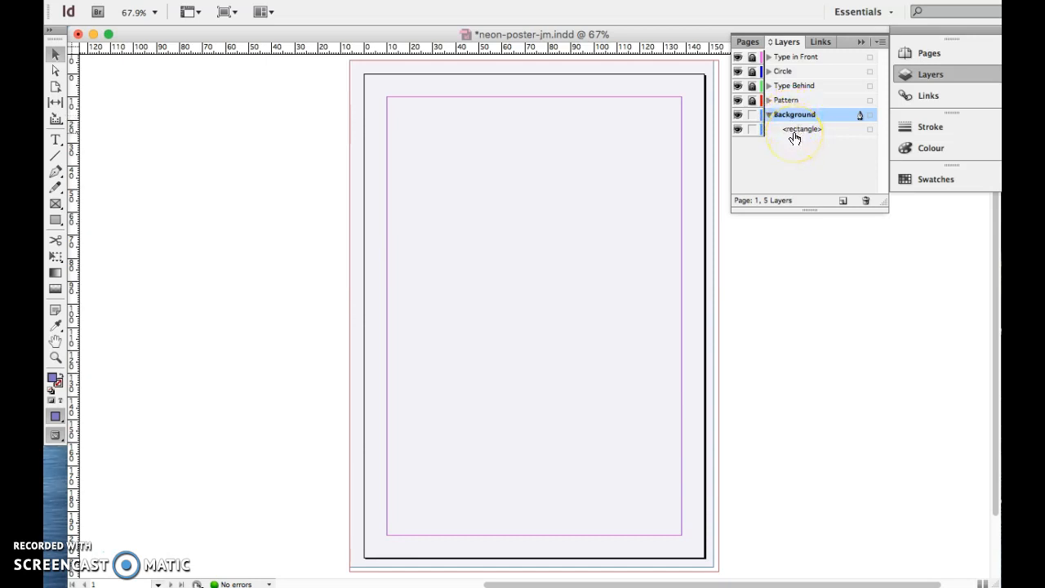
pyautogui.click(781, 144)
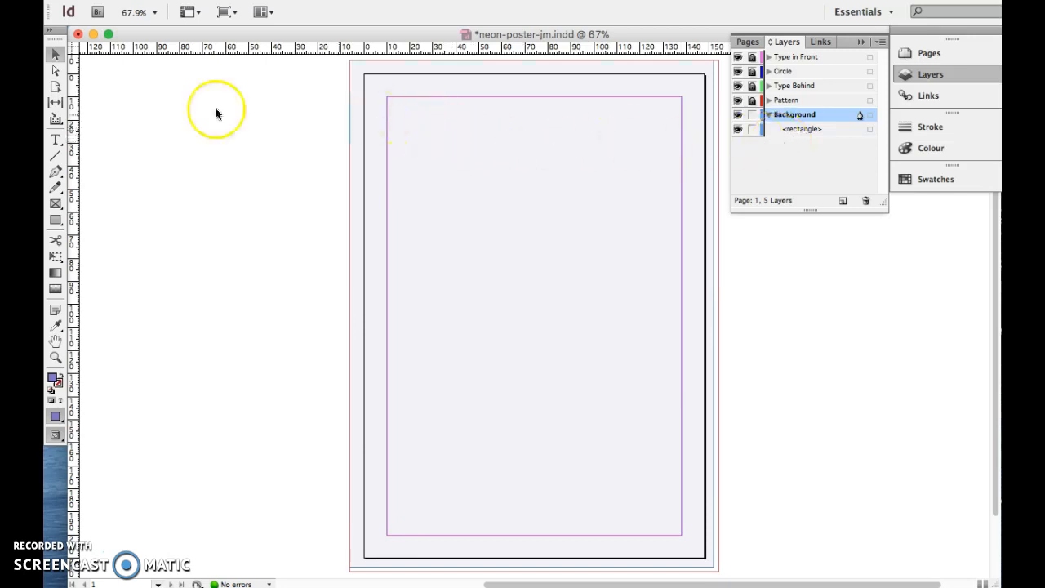
pyautogui.click(55, 221)
pyautogui.moveTo(349, 63); pyautogui.dragTo(716, 569)
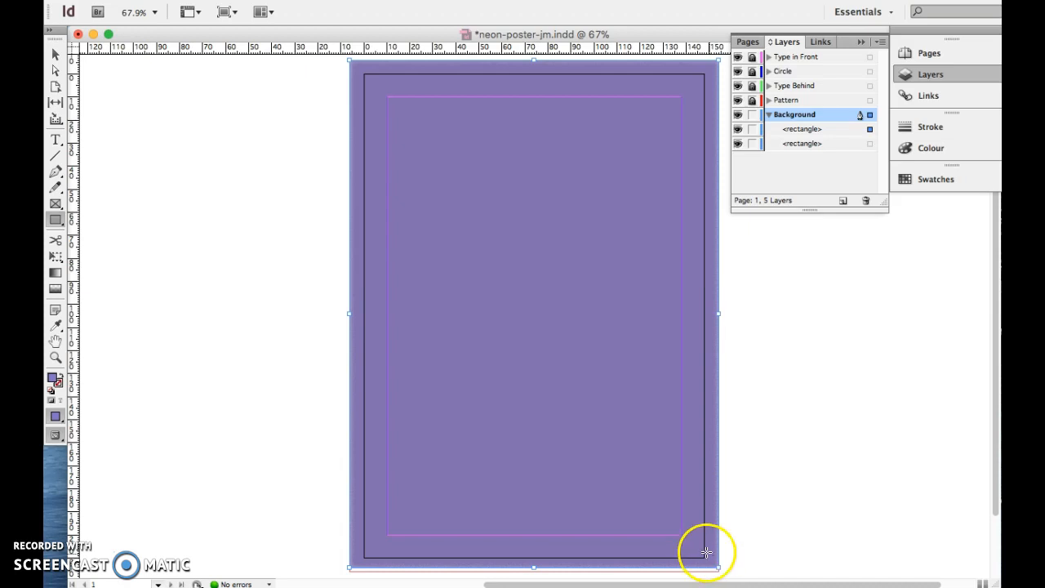
pyautogui.click(931, 180)
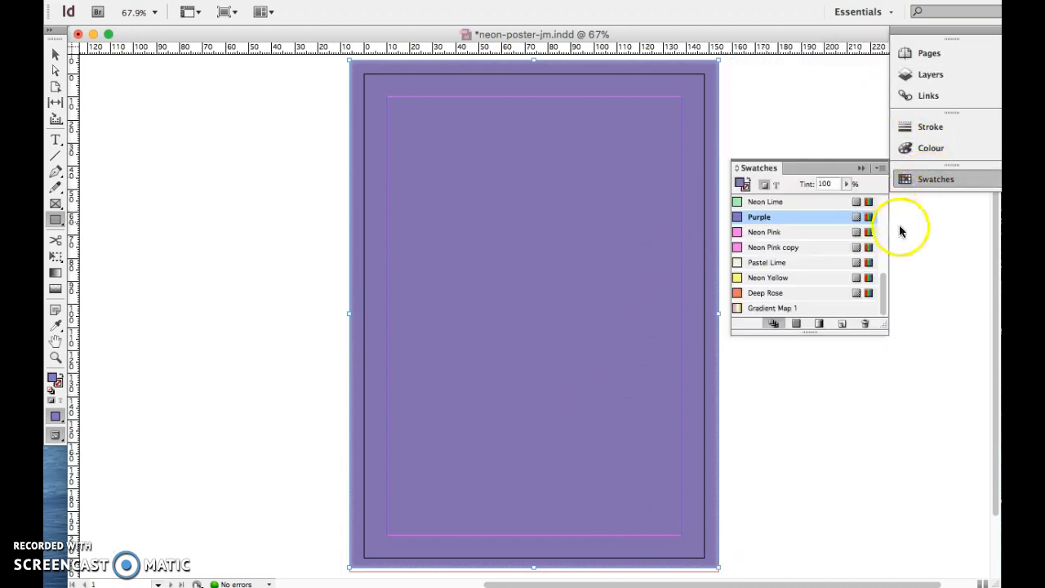
pyautogui.click(776, 310)
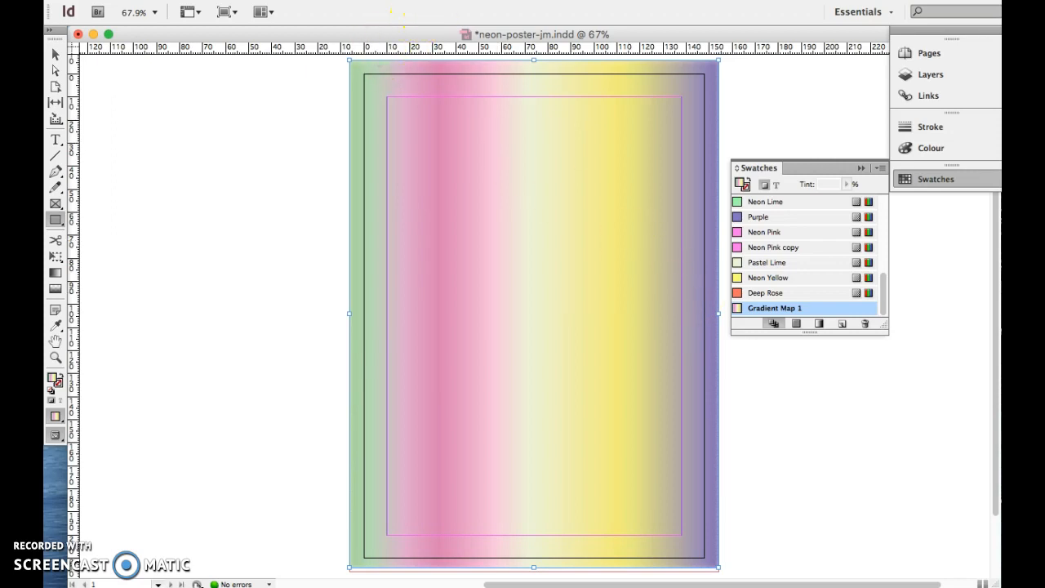
# - Set the linear gradient angle of the background rectangle to 110°
pyautogui.click(424, 0)
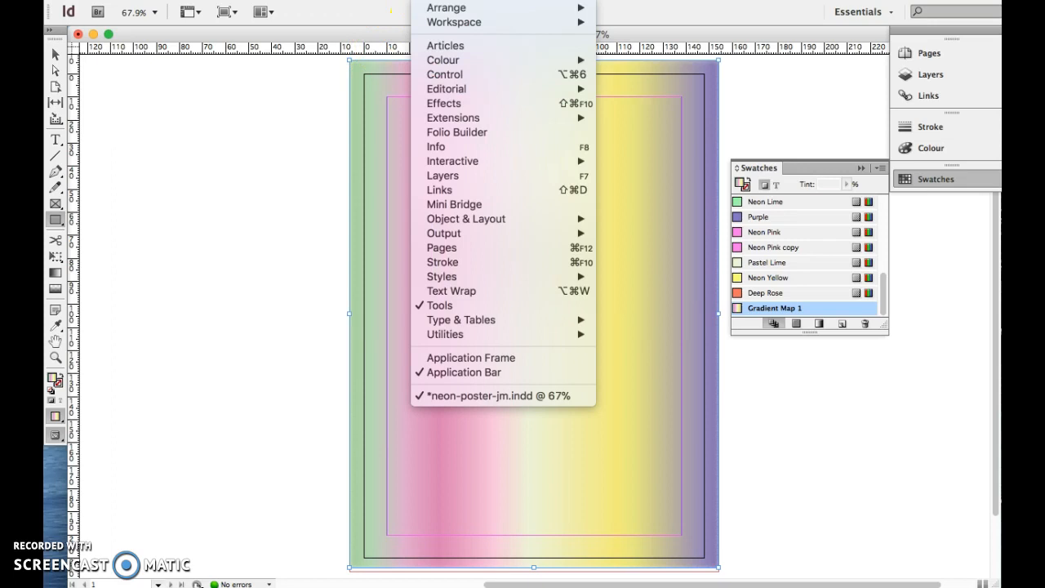
pyautogui.moveTo(523, 62)
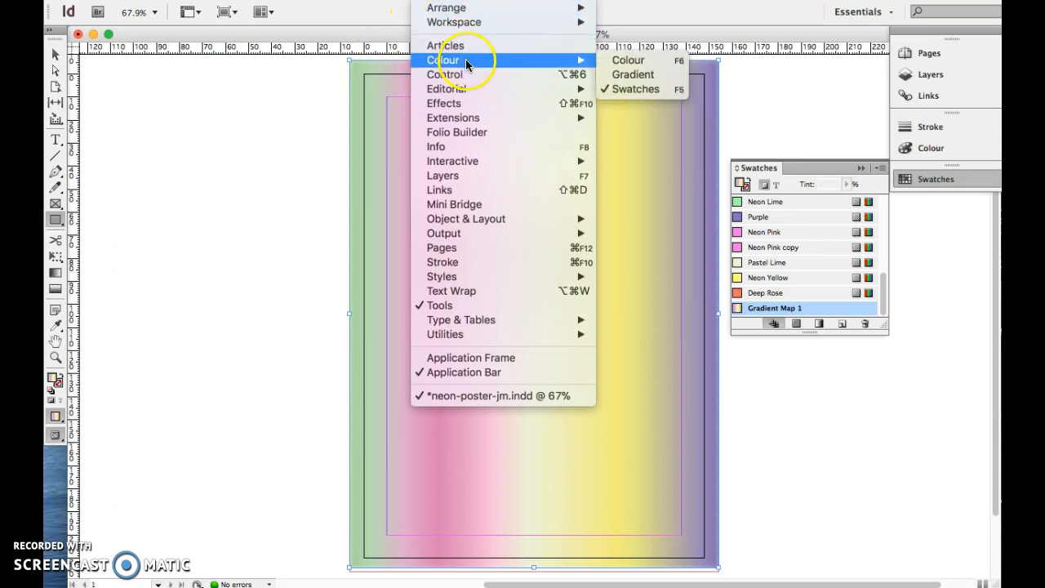
pyautogui.click(640, 77)
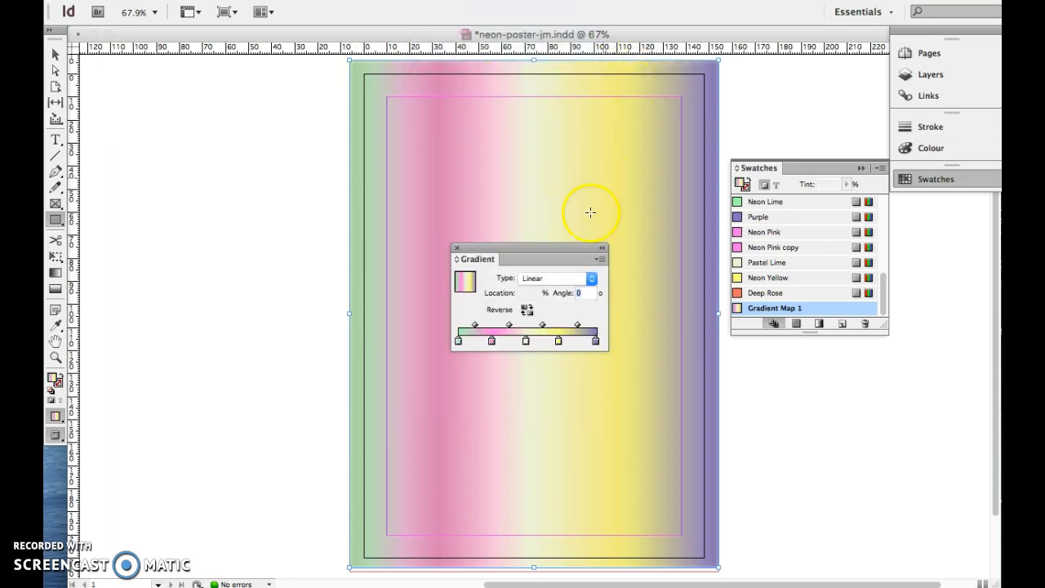
pyautogui.click(578, 292)
pyautogui.press('Return')
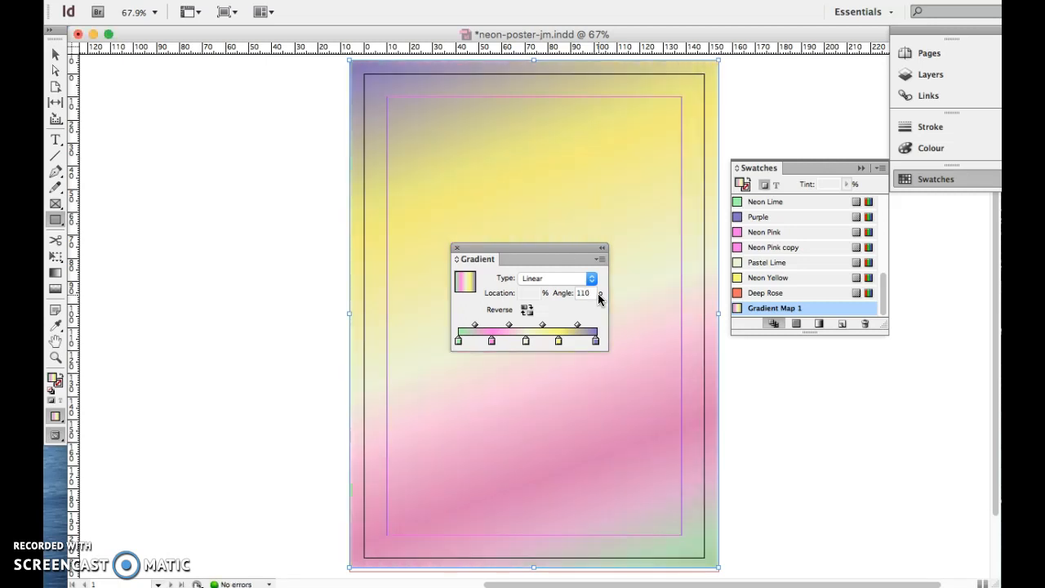
# - Try gradient angles of 120° and 140° on the background rectangle
pyautogui.click(583, 294)
pyautogui.press('Return')
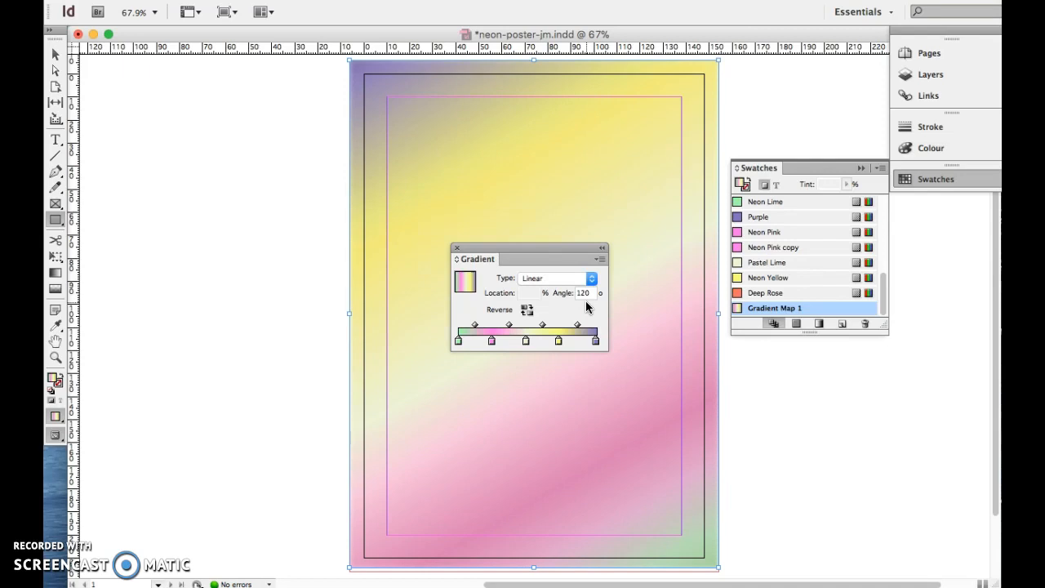
pyautogui.click(578, 293)
pyautogui.write('140')
pyautogui.press('Return')
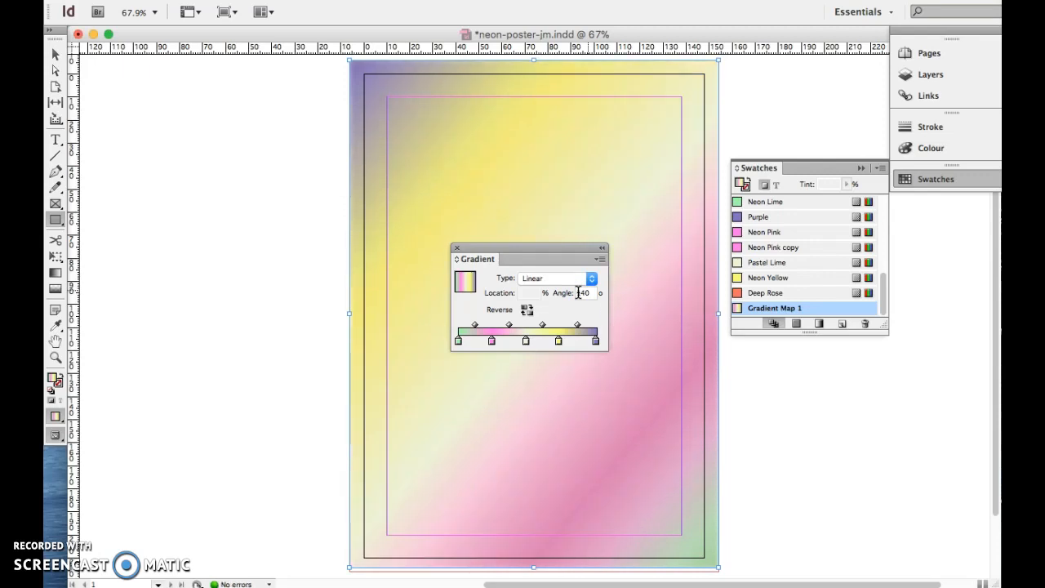
# - Return the background gradient's angle to 110° and close the gradient settings
pyautogui.click(593, 294)
pyautogui.moveTo(593, 294); pyautogui.dragTo(582, 297)
pyautogui.write('1')
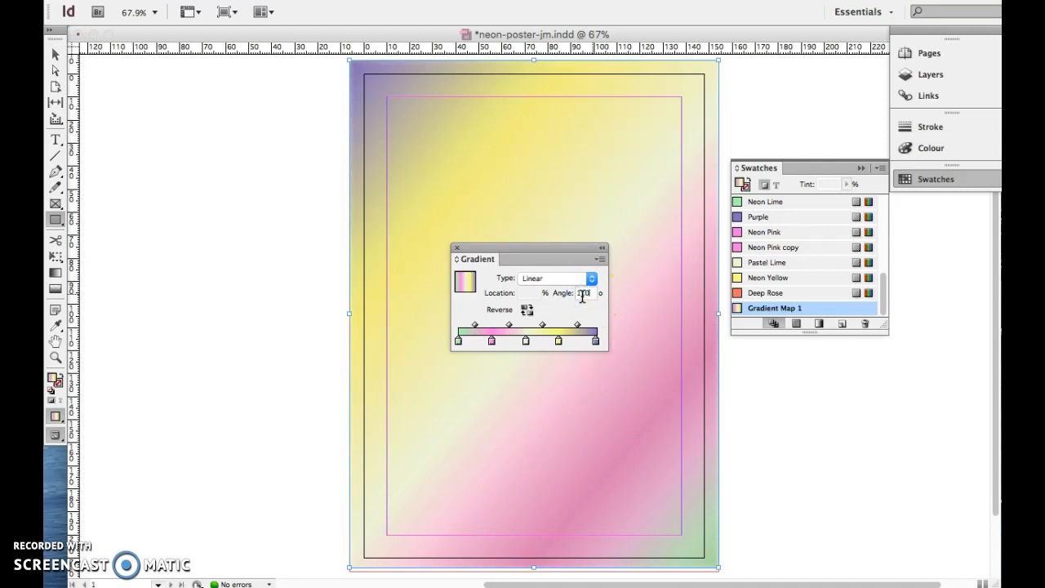
pyautogui.write('10')
pyautogui.press('Return')
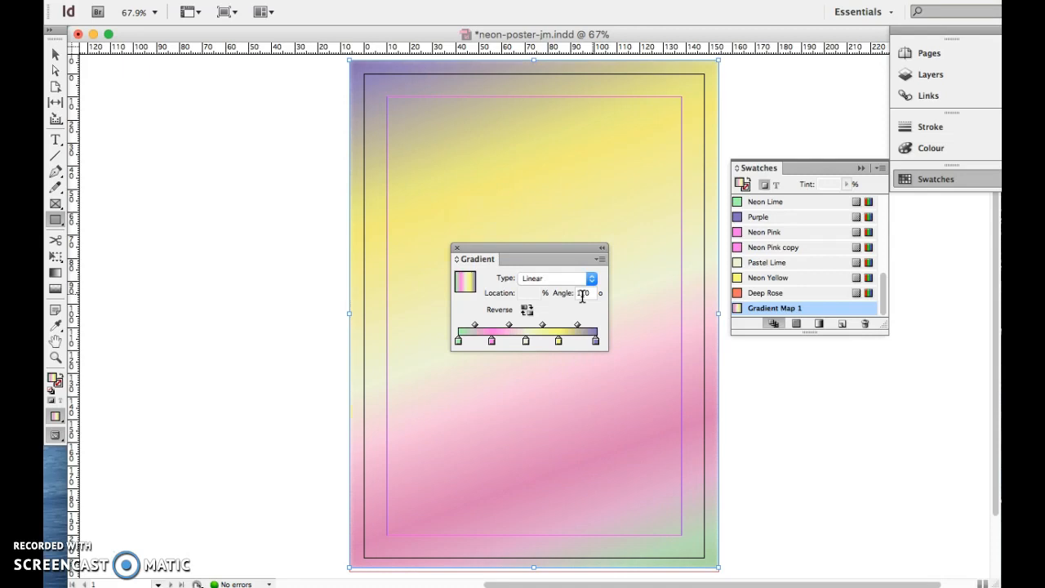
pyautogui.click(454, 249)
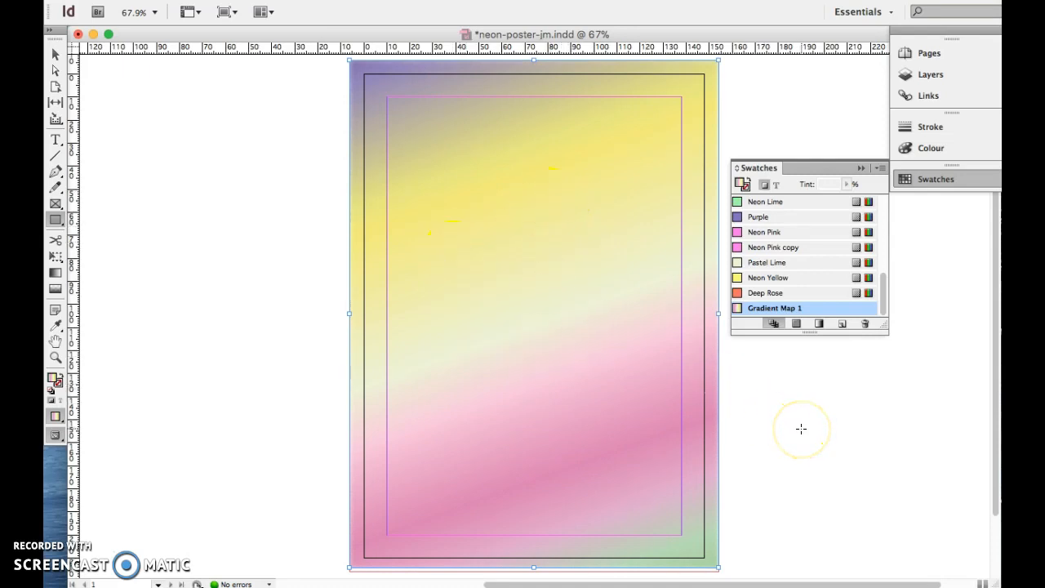
# - Lock the Background layer, then make the Circle layer active and unlock it
pyautogui.click(929, 74)
pyautogui.click(753, 114)
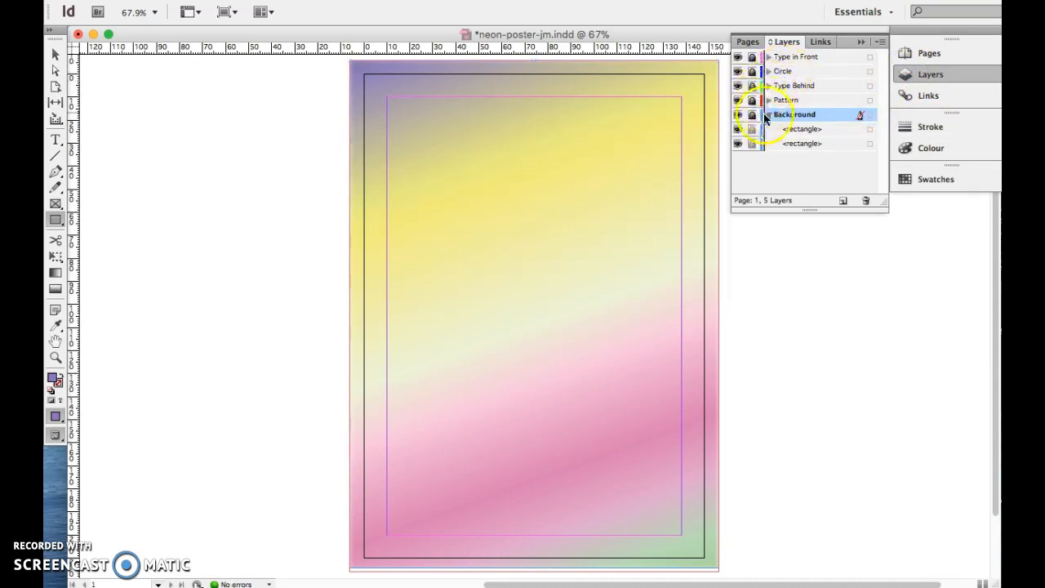
pyautogui.click(769, 72)
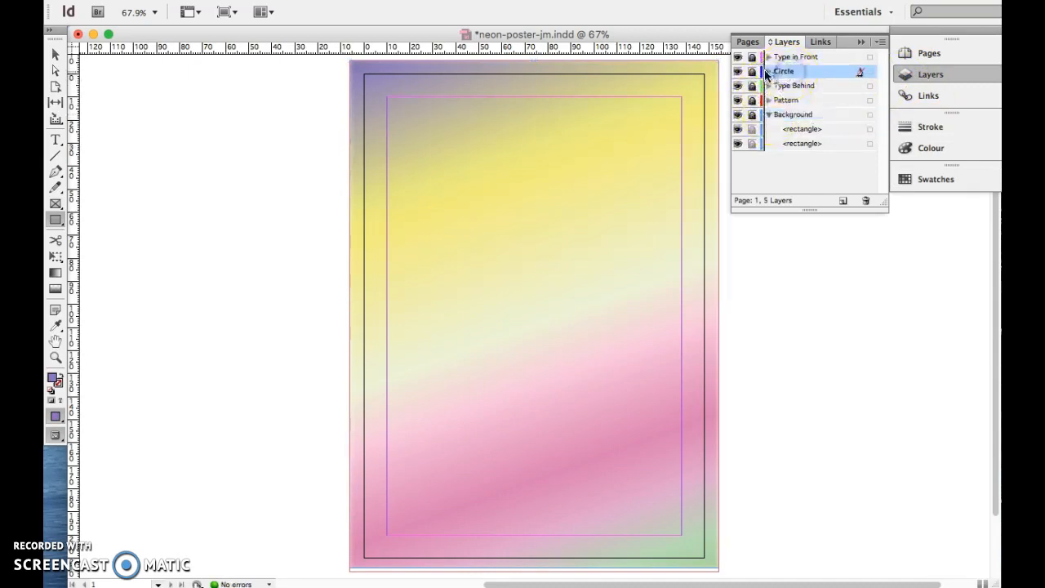
pyautogui.click(753, 71)
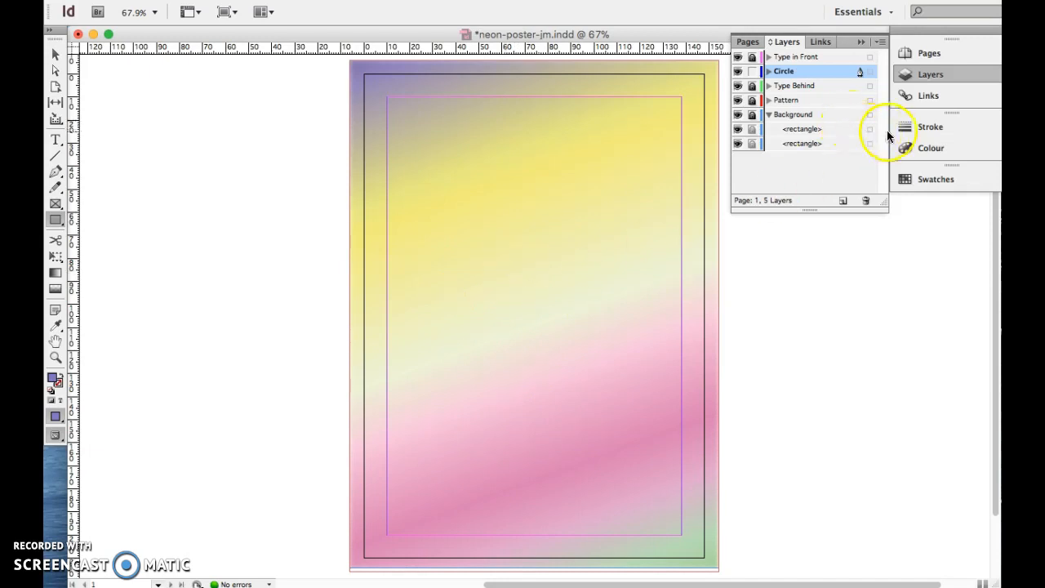
# - Start a new linear gradient swatch named Gradient Map 2
pyautogui.click(917, 180)
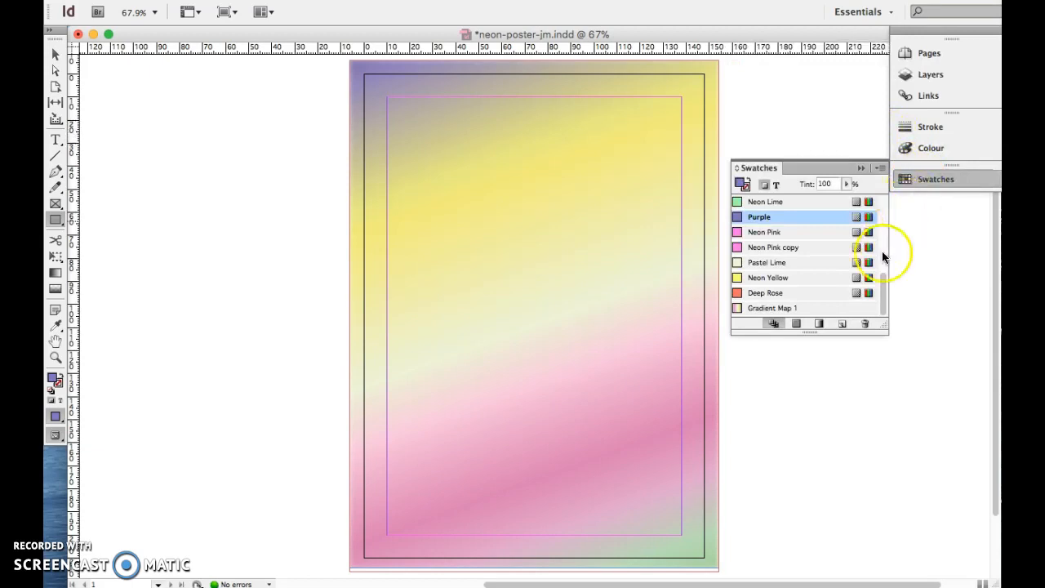
pyautogui.click(880, 166)
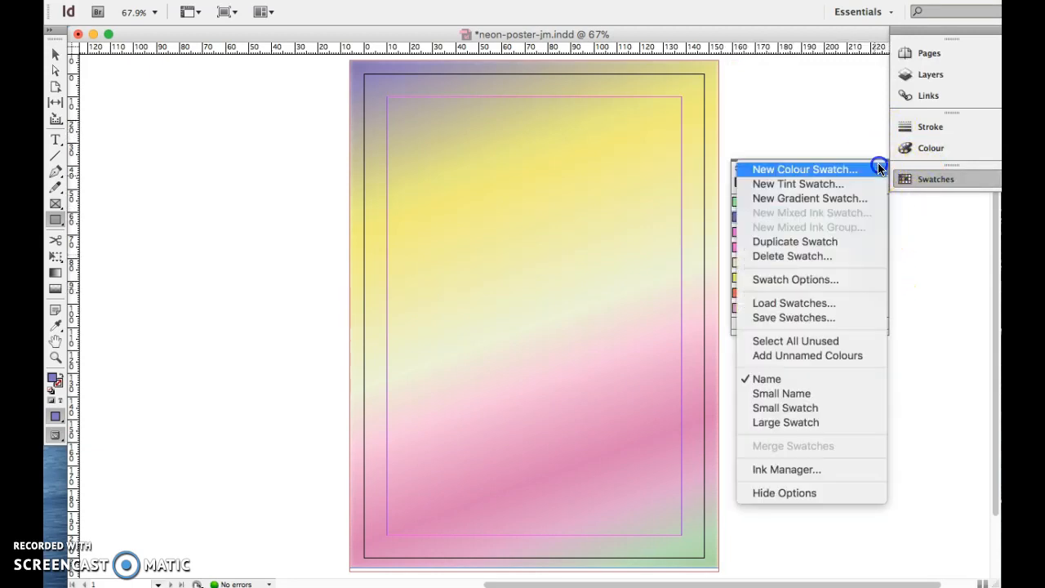
pyautogui.click(851, 201)
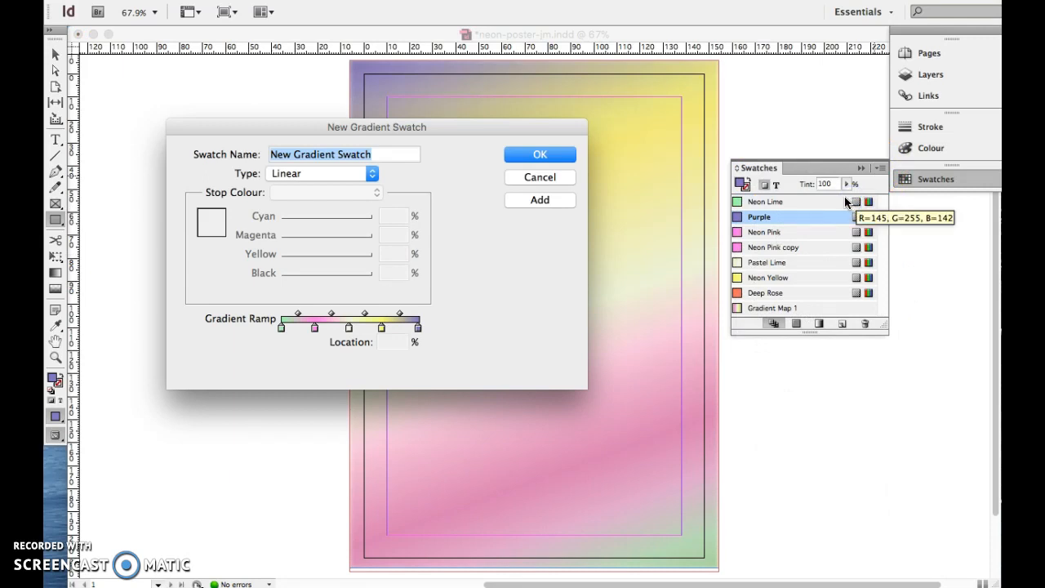
pyautogui.write('Gra')
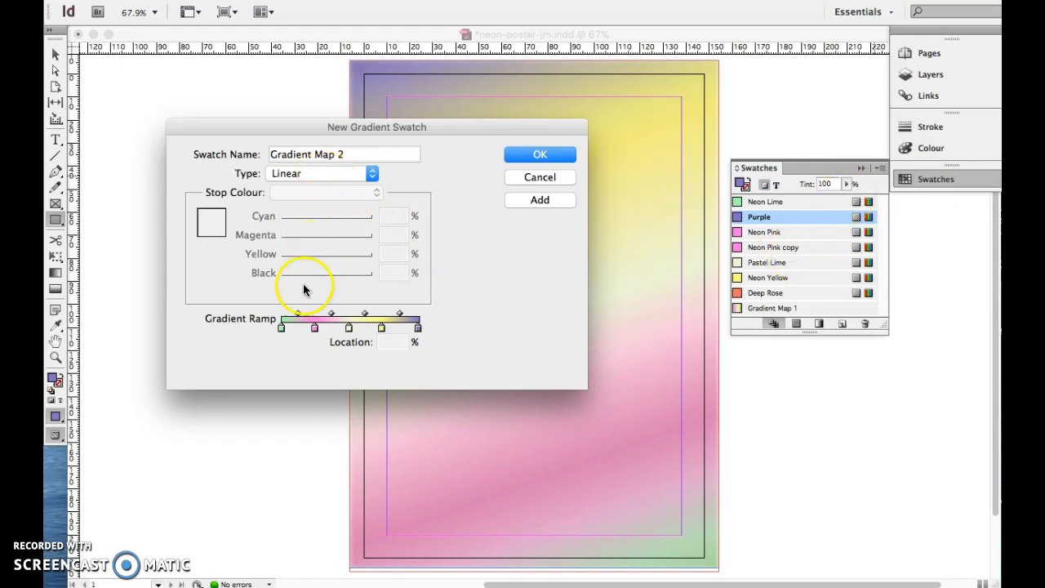
# - Remove the pink, pastel lime and yellow middle stops from the gradient ramp, keeping only the two end stops
pyautogui.click(315, 356)
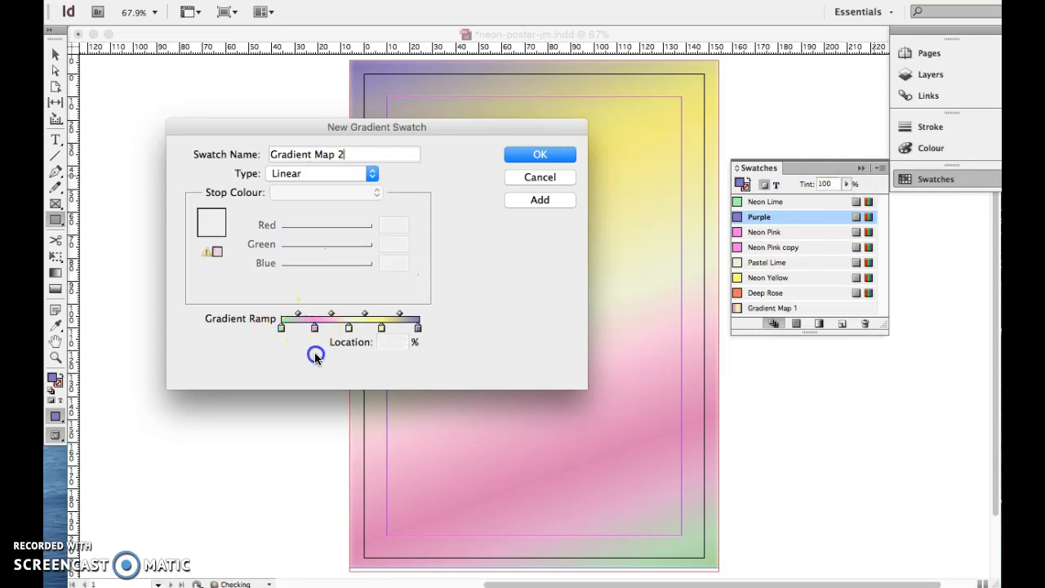
pyautogui.moveTo(347, 327); pyautogui.dragTo(313, 357)
pyautogui.click(315, 328)
pyautogui.moveTo(382, 327); pyautogui.dragTo(373, 369)
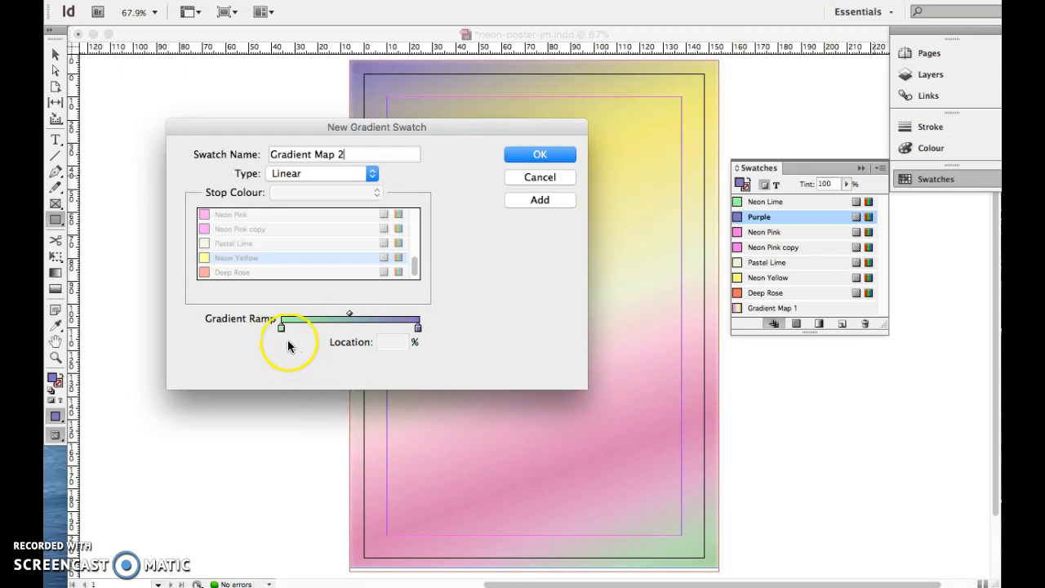
# - Set the starting stop of the Gradient Map 2 ramp to the Blue swatch
pyautogui.click(281, 329)
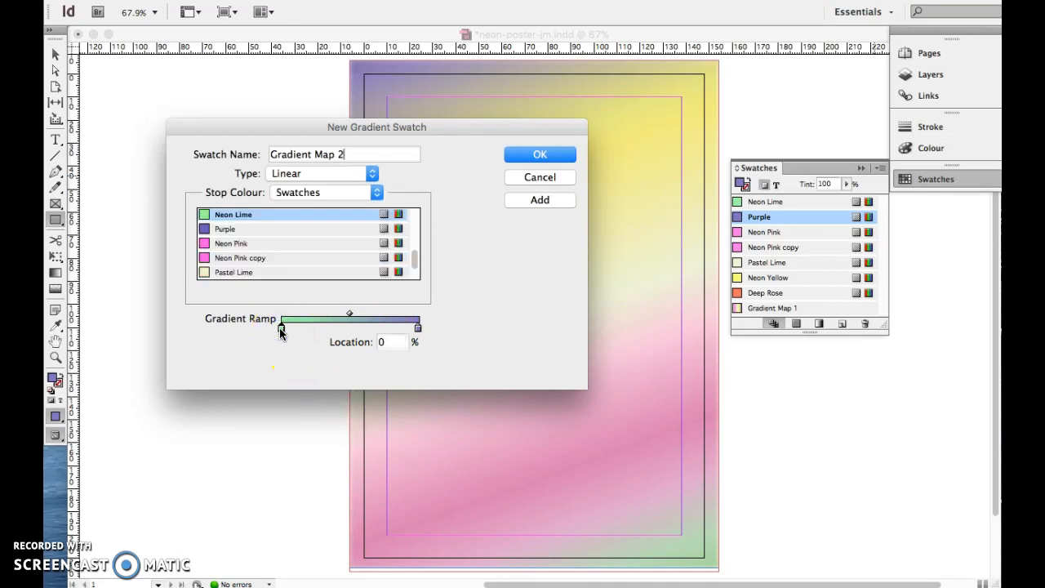
pyautogui.click(232, 217)
pyautogui.click(418, 329)
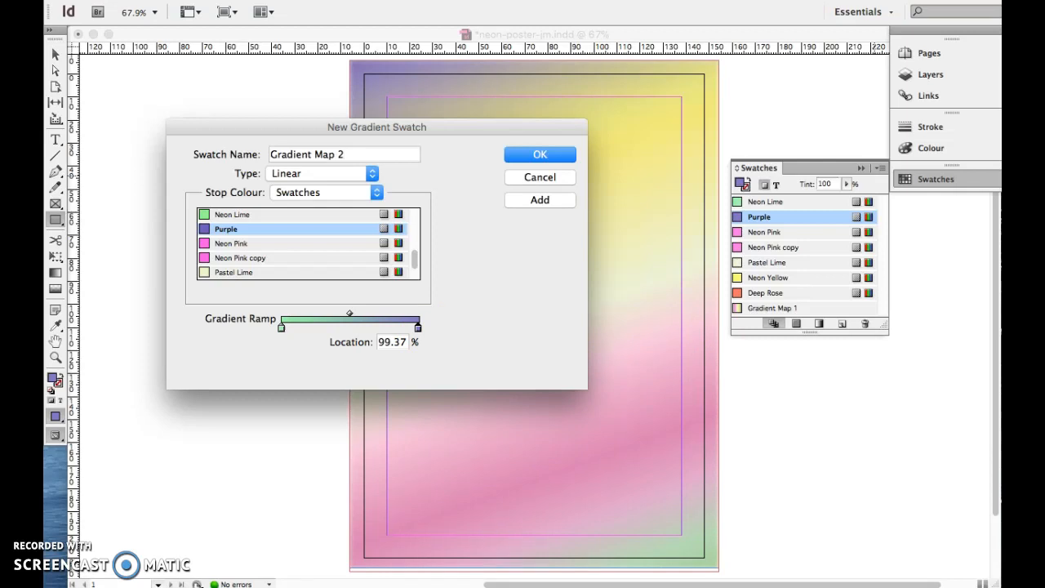
pyautogui.click(281, 326)
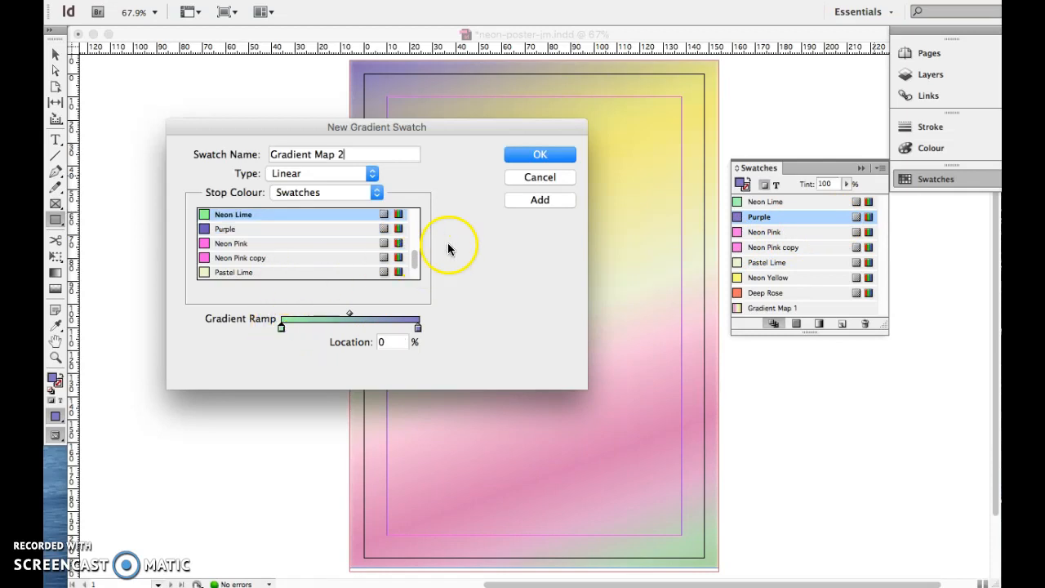
pyautogui.moveTo(413, 258); pyautogui.dragTo(407, 235)
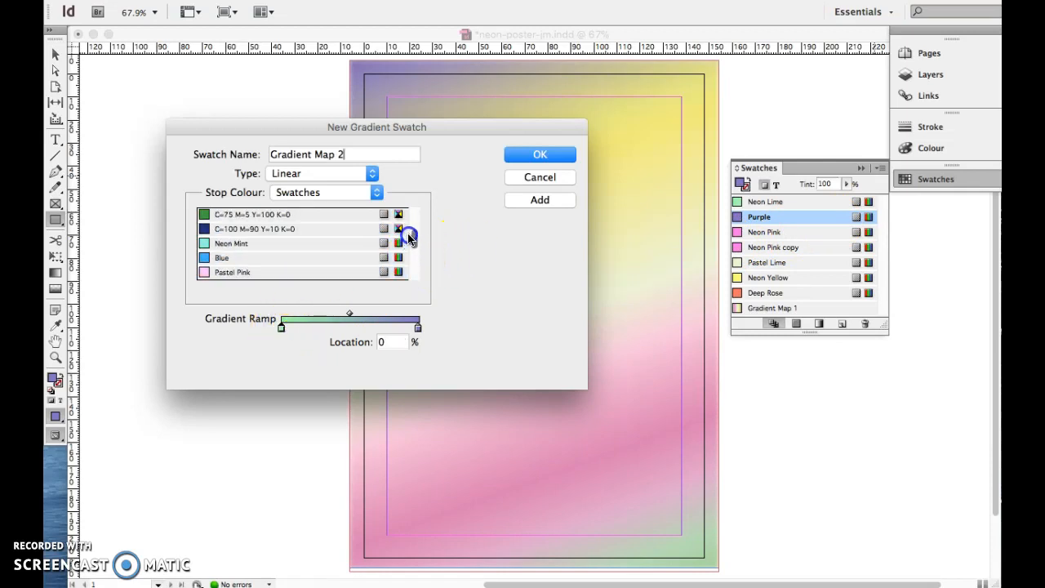
pyautogui.click(342, 257)
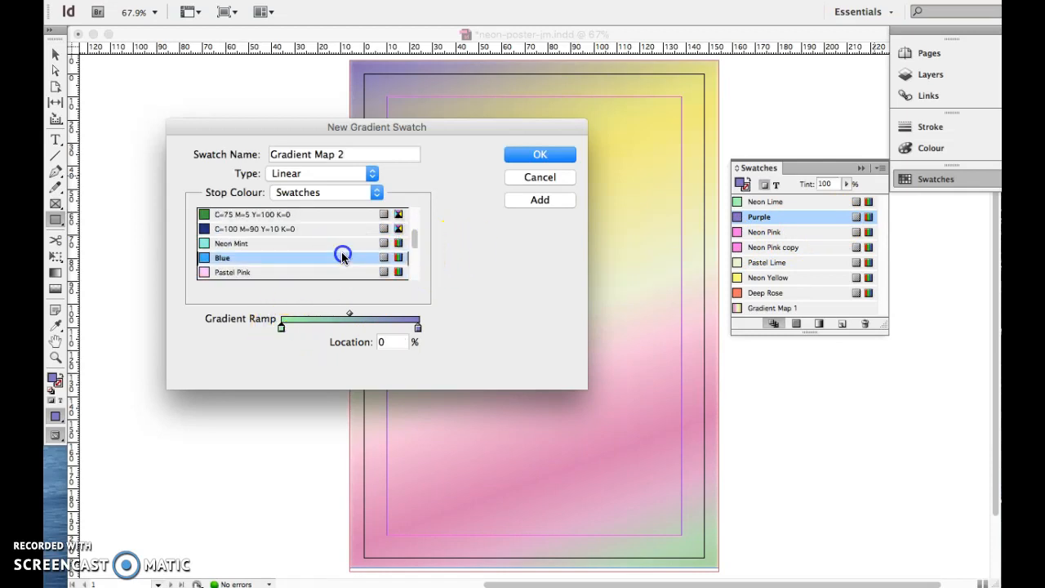
# - Set the end stop of the Gradient Map 2 ramp to the Neon Mint swatch and save the gradient swatch
pyautogui.click(418, 327)
pyautogui.moveTo(412, 261); pyautogui.dragTo(409, 240)
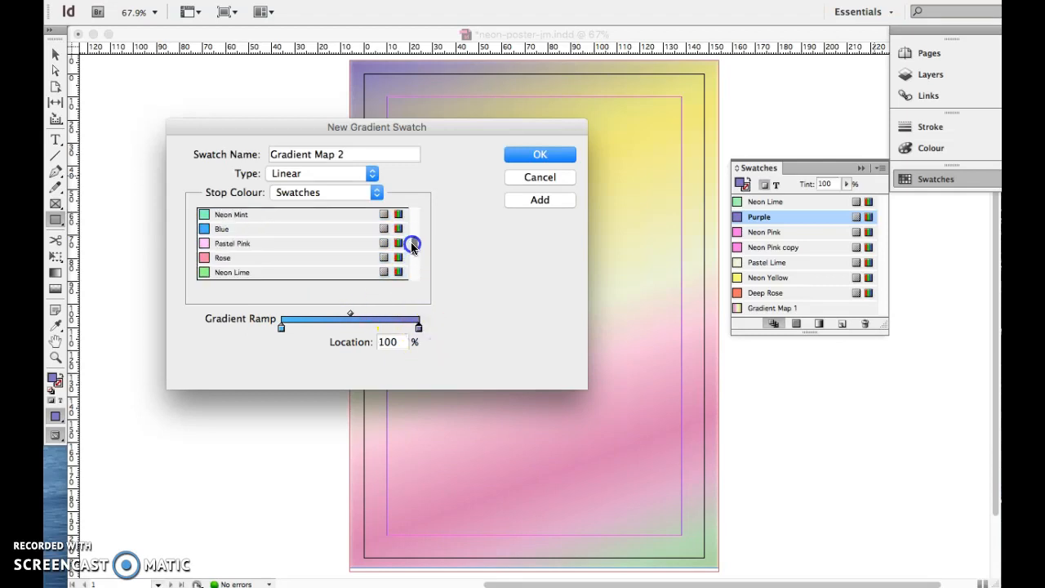
pyautogui.click(344, 216)
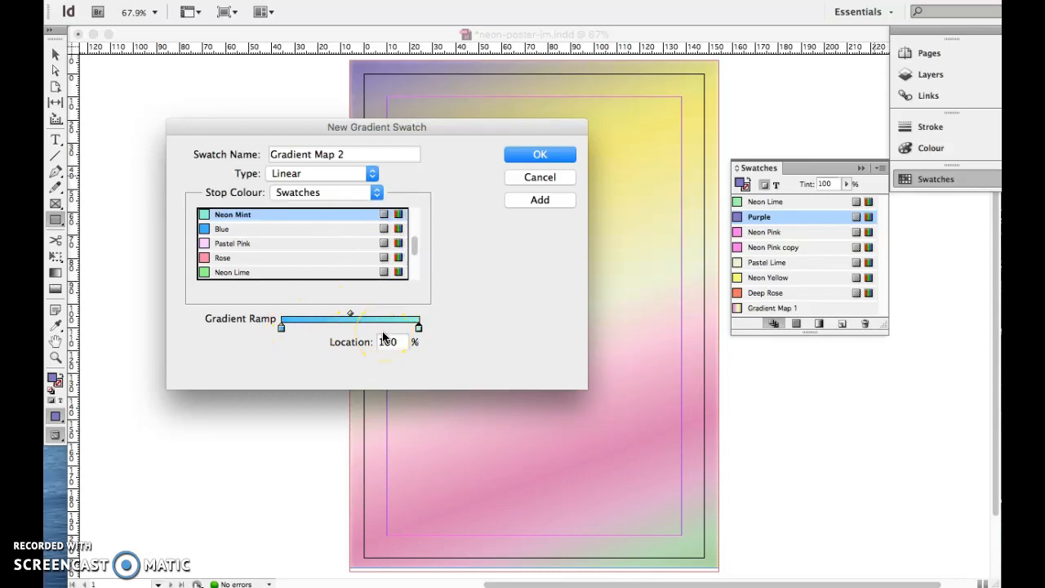
pyautogui.click(545, 154)
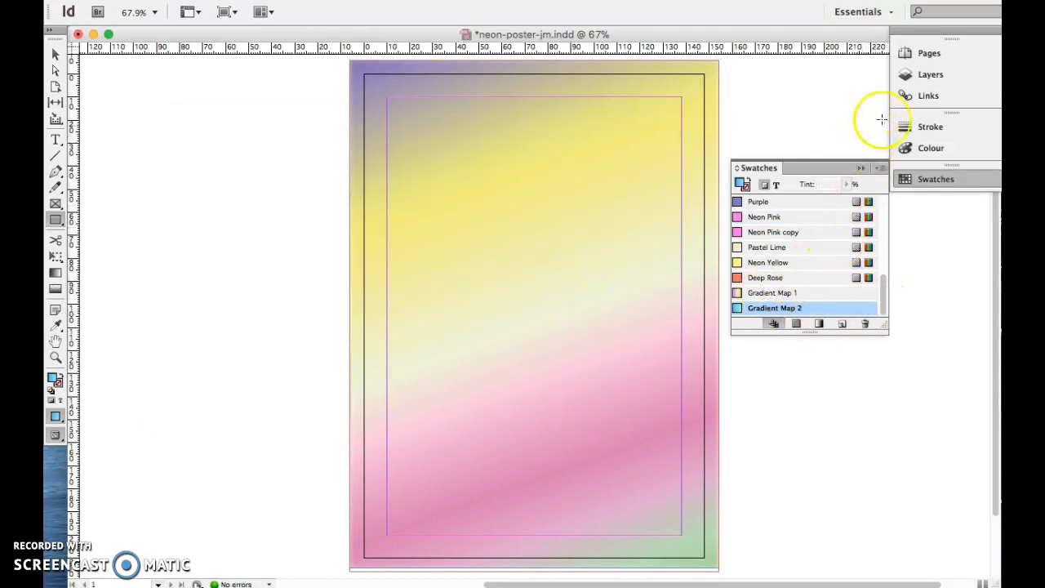
# - Draw a circle about 124 mm across on the Circle layer with the Ellipse tool, filled with Gradient Map 2
pyautogui.click(930, 74)
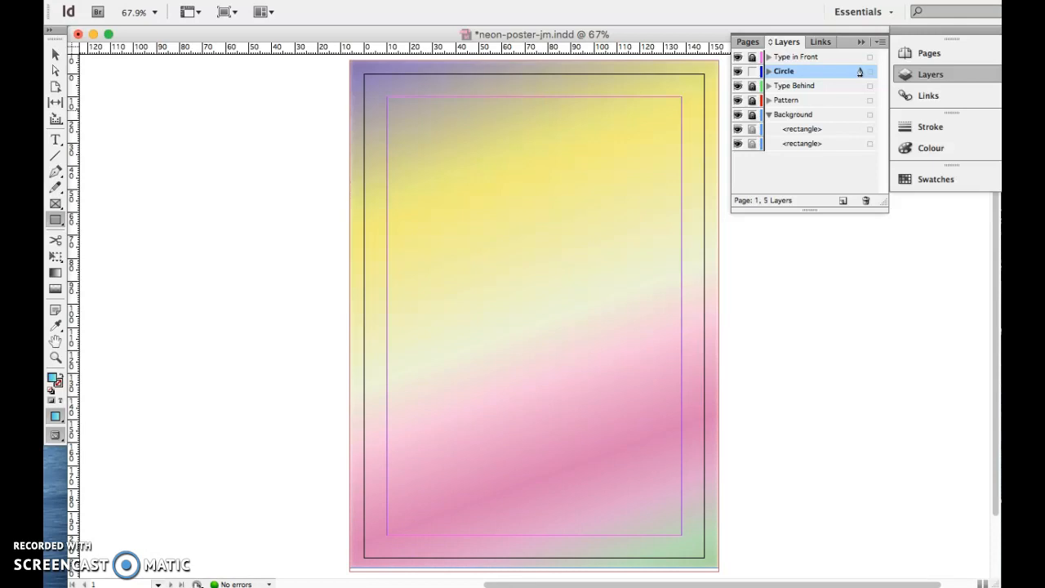
pyautogui.click(61, 222)
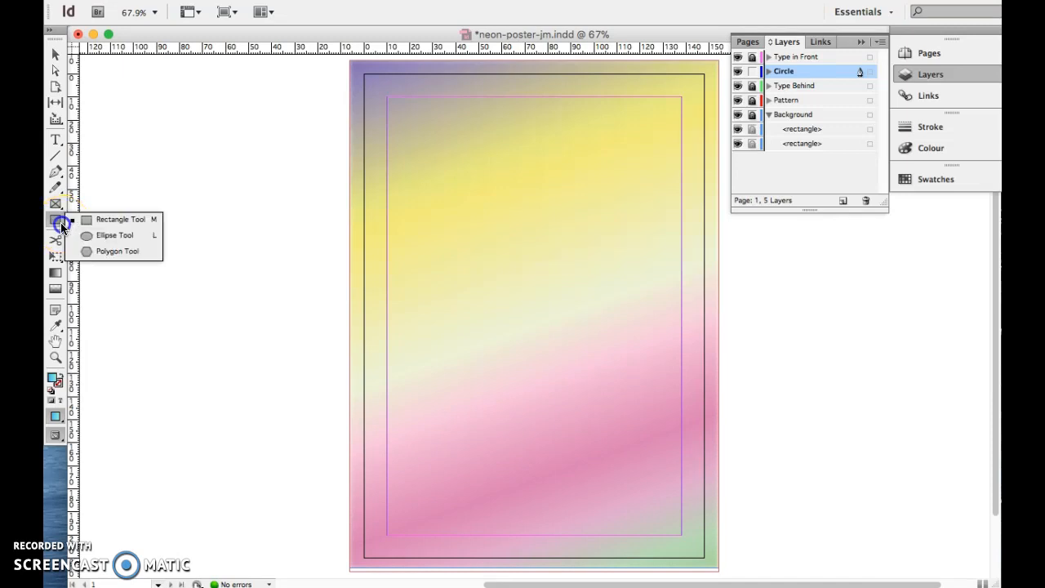
pyautogui.moveTo(60, 222); pyautogui.dragTo(85, 236)
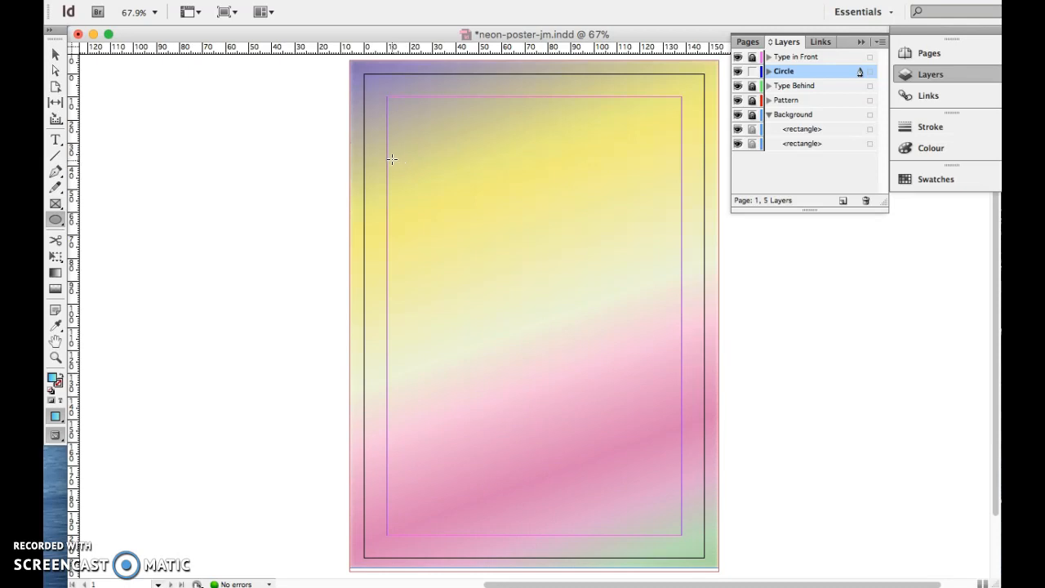
pyautogui.moveTo(391, 158); pyautogui.dragTo(700, 443)
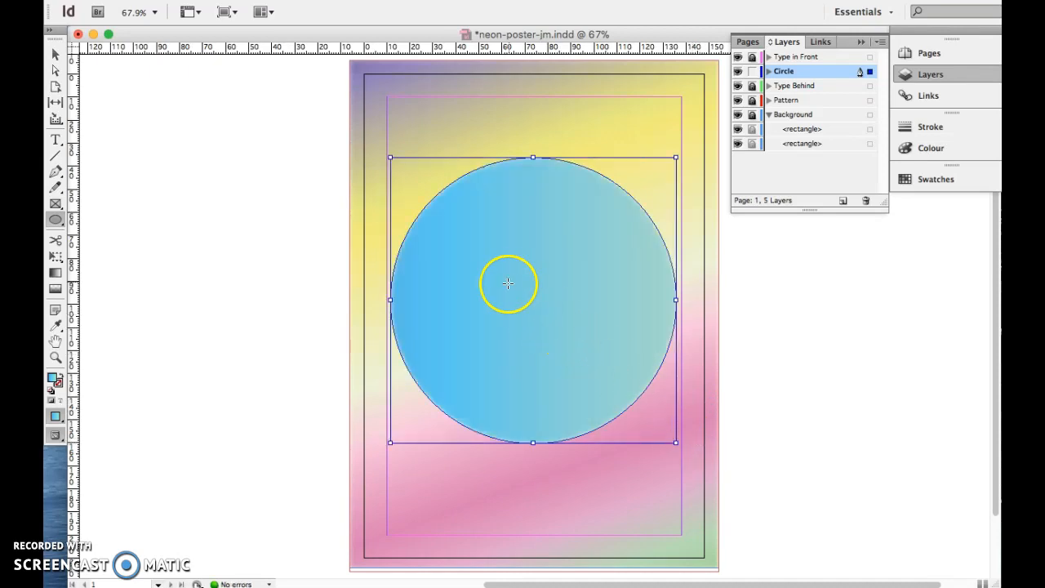
pyautogui.click(911, 179)
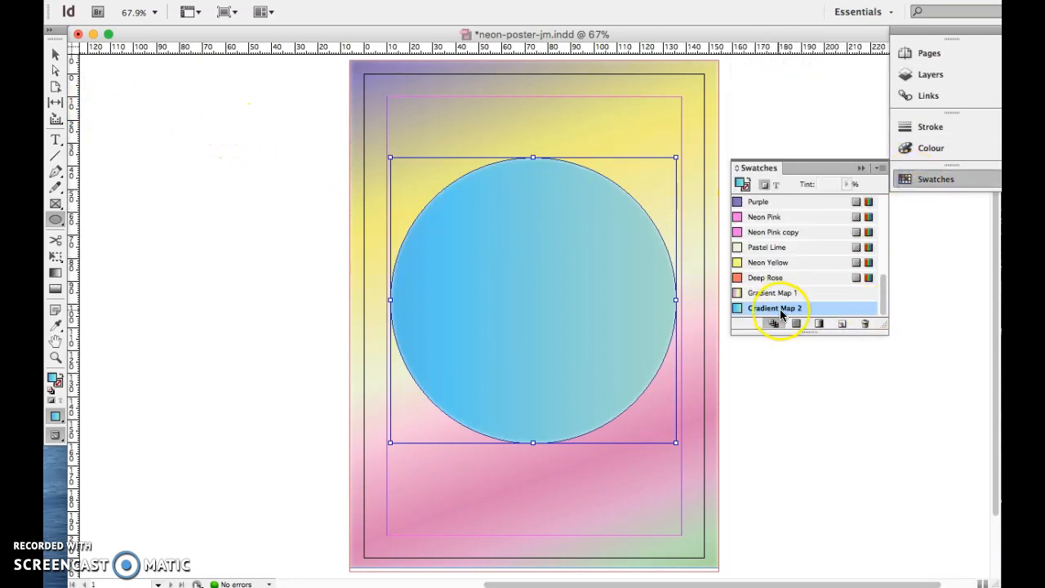
# - Move the circle to the horizontal and vertical centre of the page, at X 12 mm and Y 43 mm
pyautogui.click(53, 56)
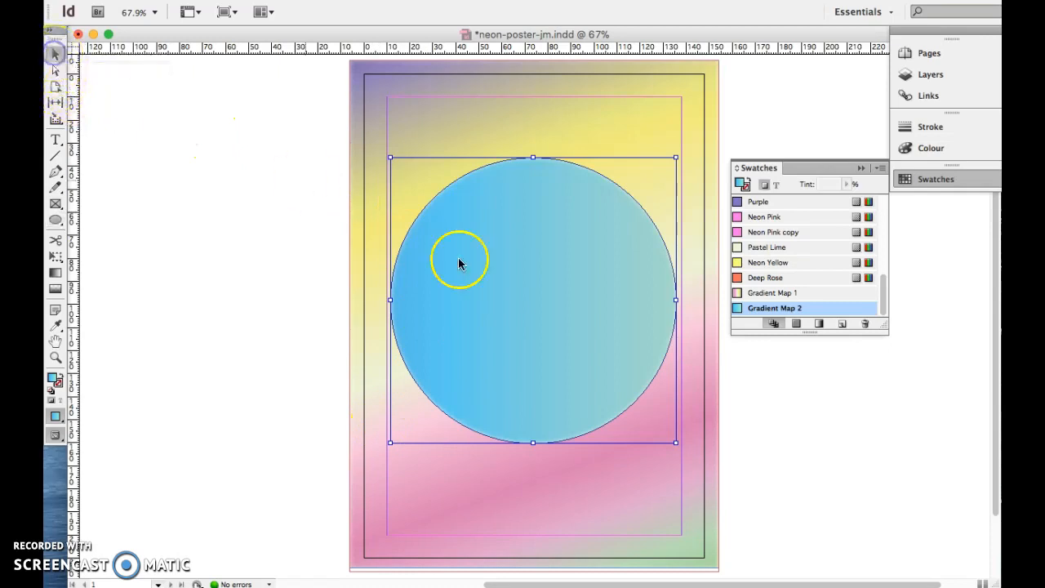
pyautogui.click(553, 313)
pyautogui.moveTo(553, 313)
pyautogui.mouseDown()
pyautogui.moveTo(517, 305)
pyautogui.moveTo(564, 320)
pyautogui.moveTo(564, 330)
pyautogui.mouseUp()
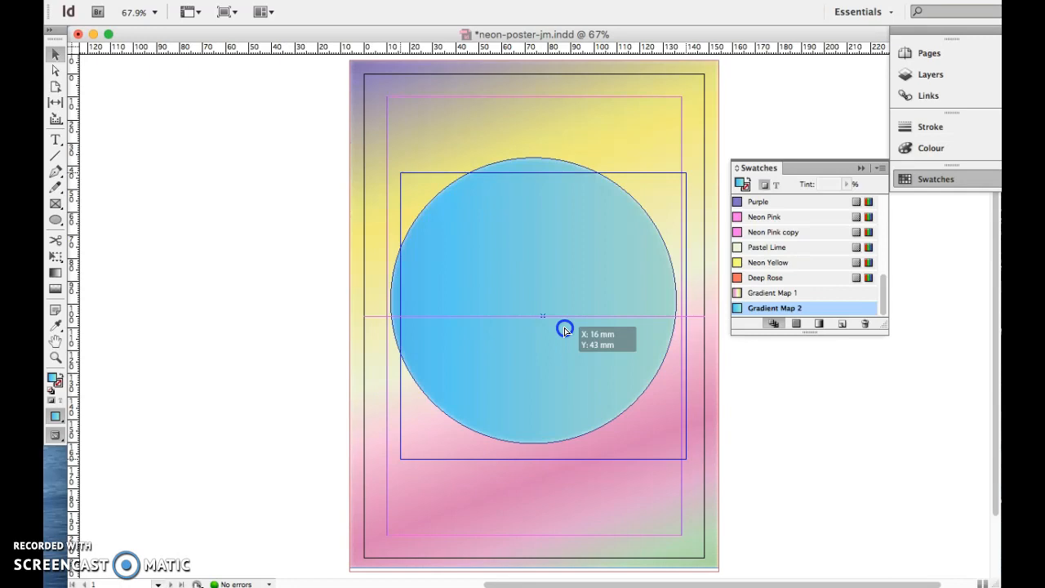
pyautogui.moveTo(564, 330); pyautogui.dragTo(554, 329)
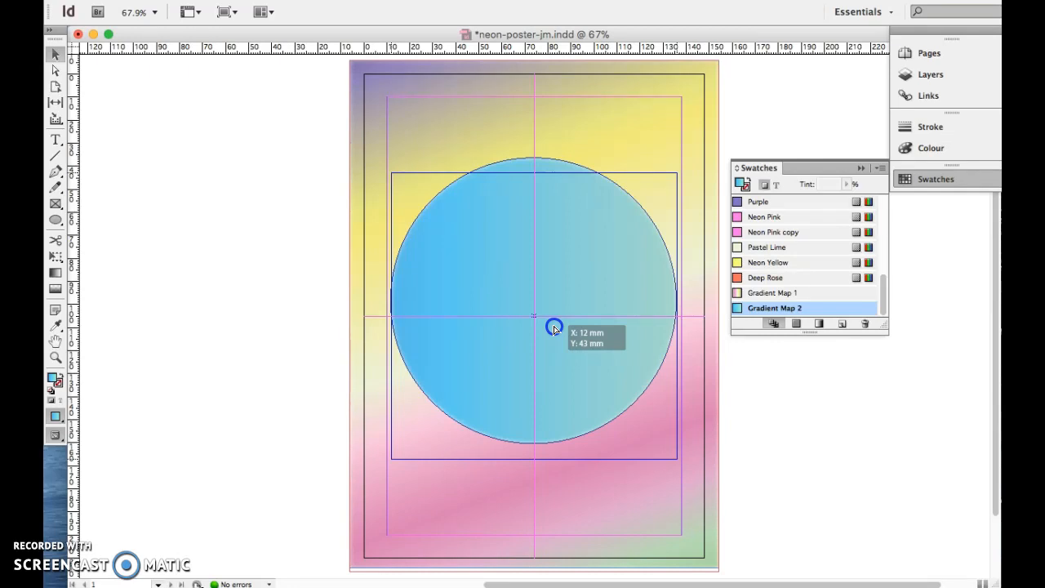
pyautogui.moveTo(554, 328); pyautogui.dragTo(553, 328)
pyautogui.click(308, 245)
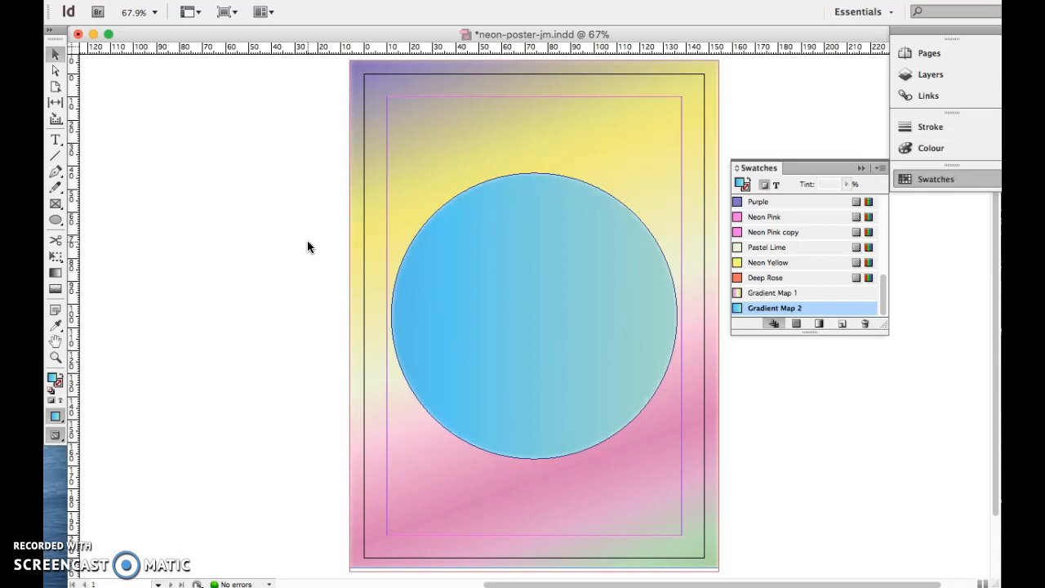
# - Scale the circle down proportionally to about 105 mm across from its upper-left corner, then deselect it
pyautogui.click(505, 325)
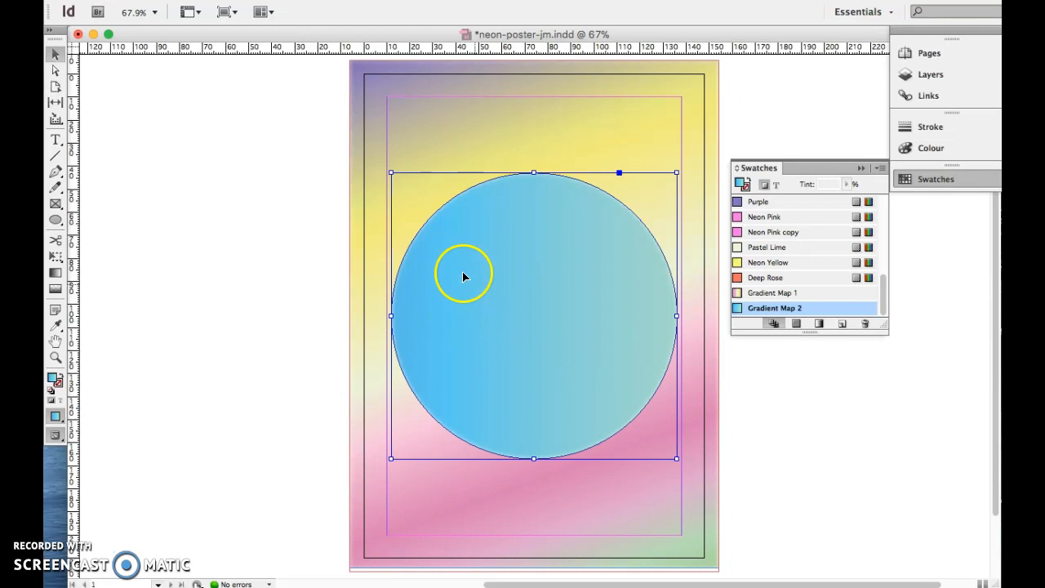
pyautogui.click(392, 174)
pyautogui.moveTo(392, 174); pyautogui.dragTo(439, 218)
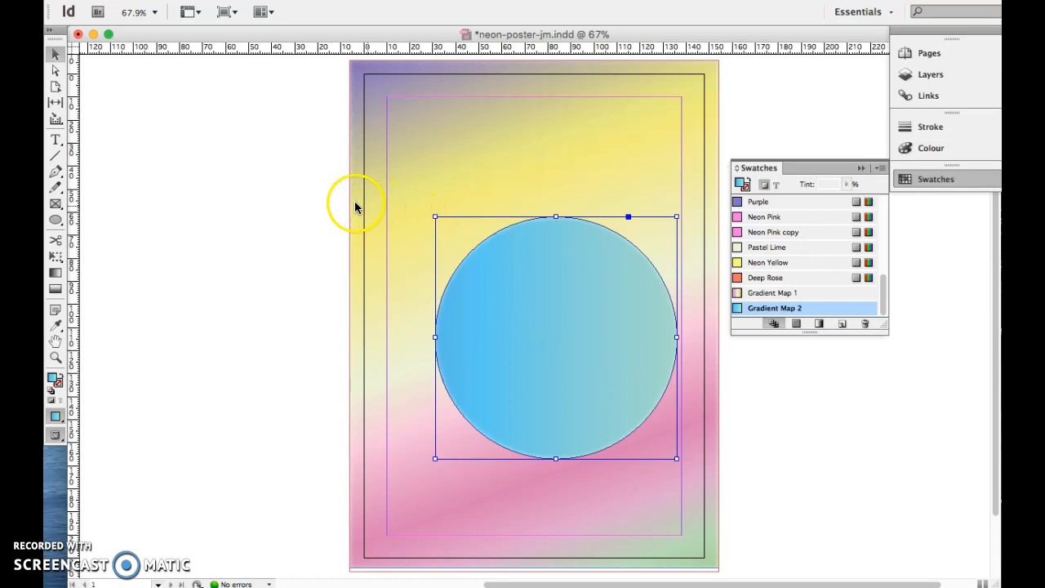
pyautogui.click(266, 204)
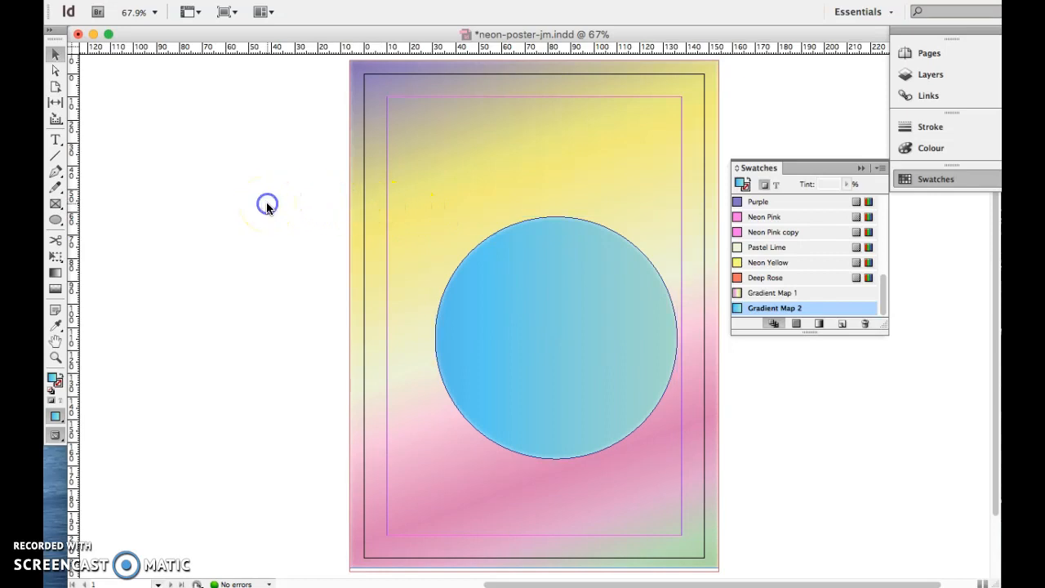
# - Recentre the smaller circle on the page using the alignment guides, at X 21.5 mm, and deselect it
pyautogui.moveTo(513, 311); pyautogui.dragTo(493, 295)
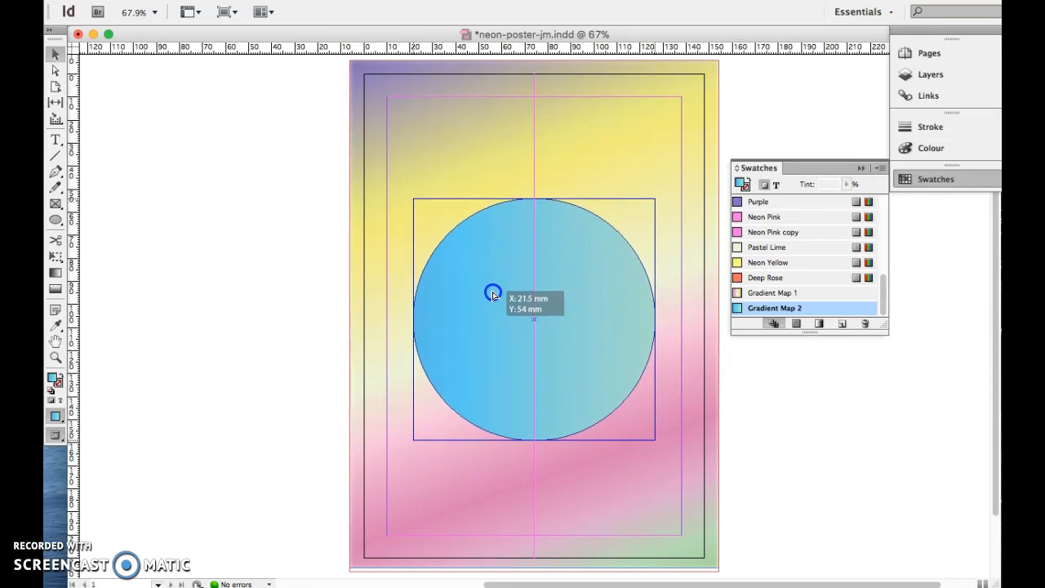
pyautogui.moveTo(493, 296)
pyautogui.mouseDown()
pyautogui.moveTo(493, 311)
pyautogui.moveTo(494, 292)
pyautogui.mouseUp()
pyautogui.click(272, 295)
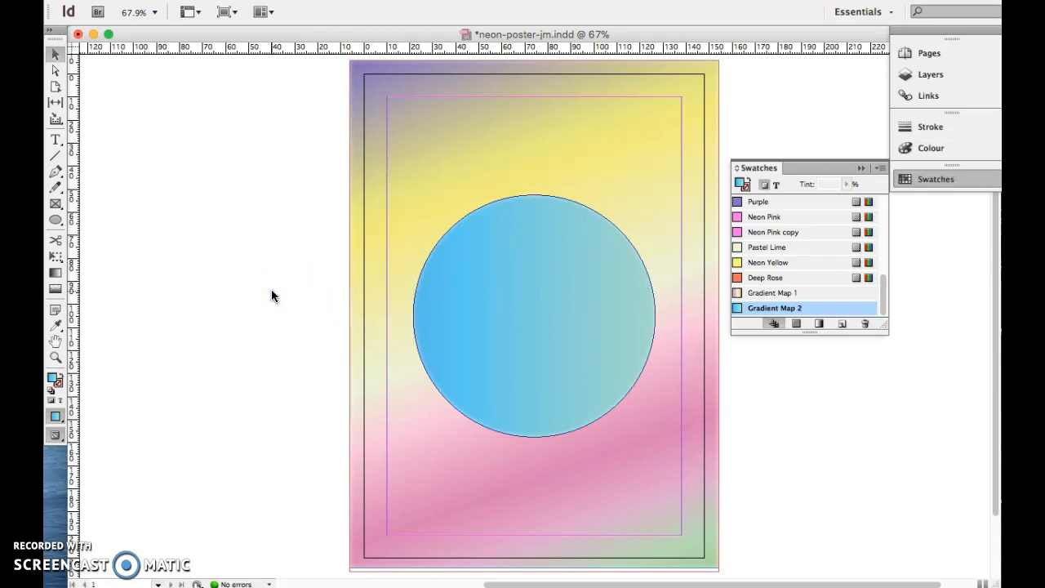
pyautogui.click(753, 448)
pyautogui.scroll(-3, 829, 471)
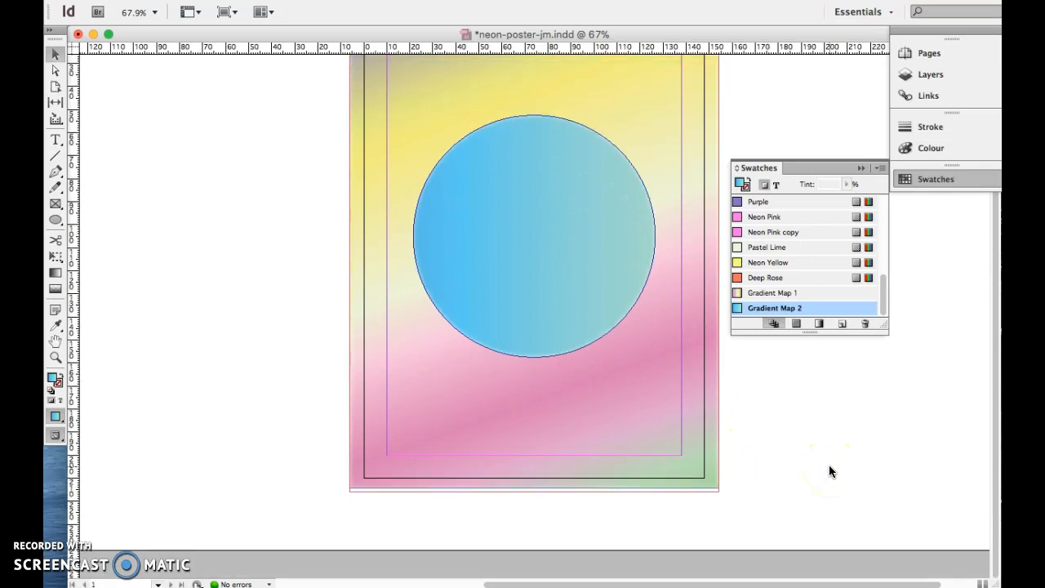
pyautogui.scroll(3, 830, 471)
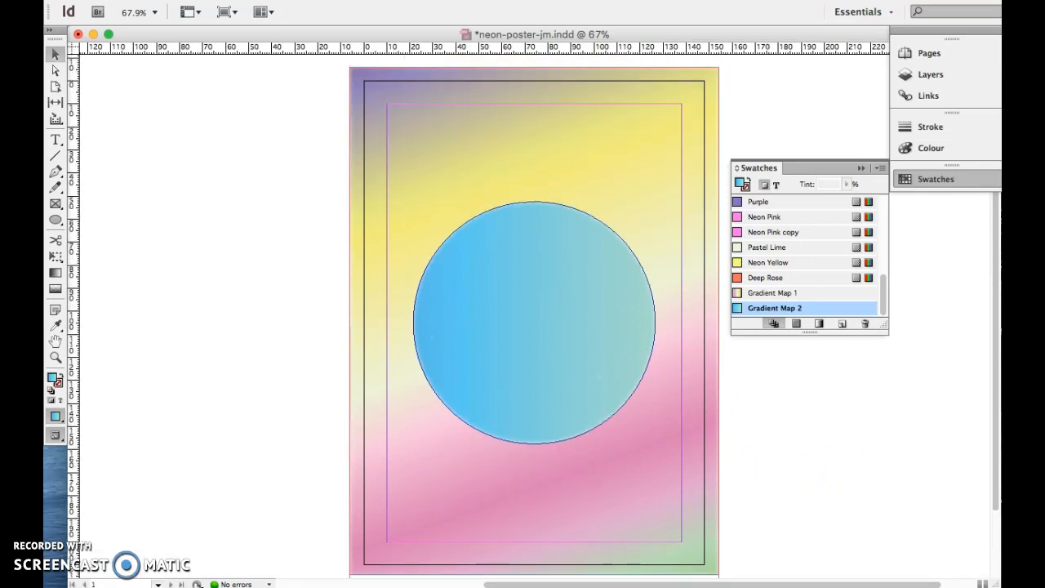
pyautogui.press('super+Tab')
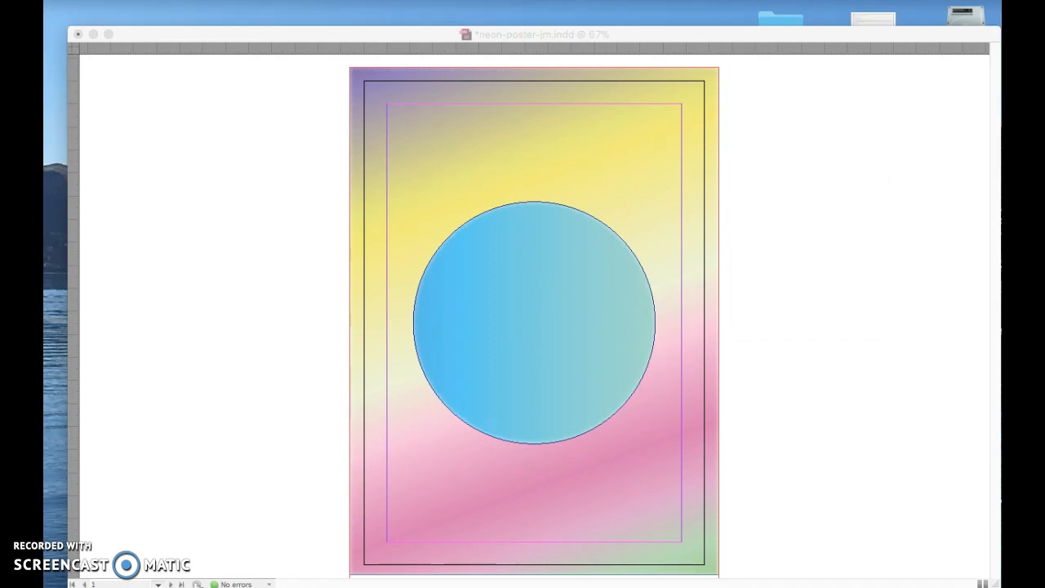
pyautogui.click(552, 312)
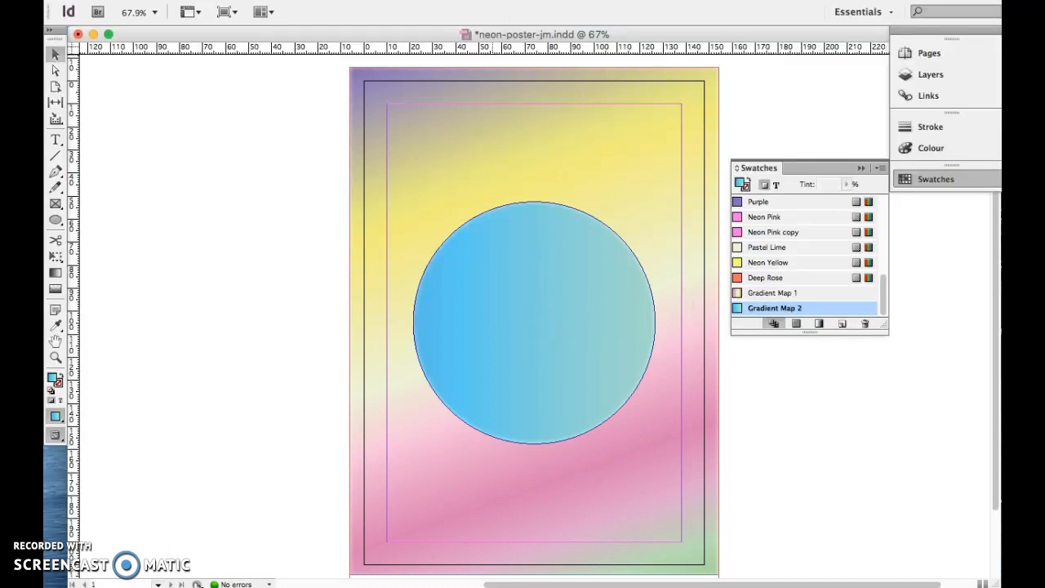
# - Try to apply a Pastel Pink drop shadow in Multiply mode at 75% opacity without an object selected
pyautogui.click(307, 1)
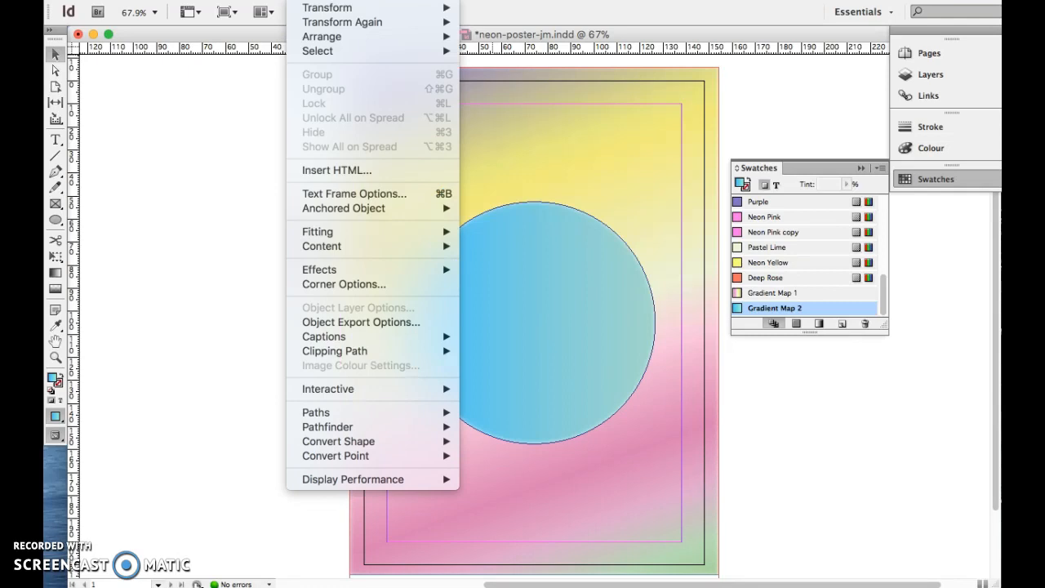
pyautogui.moveTo(368, 269)
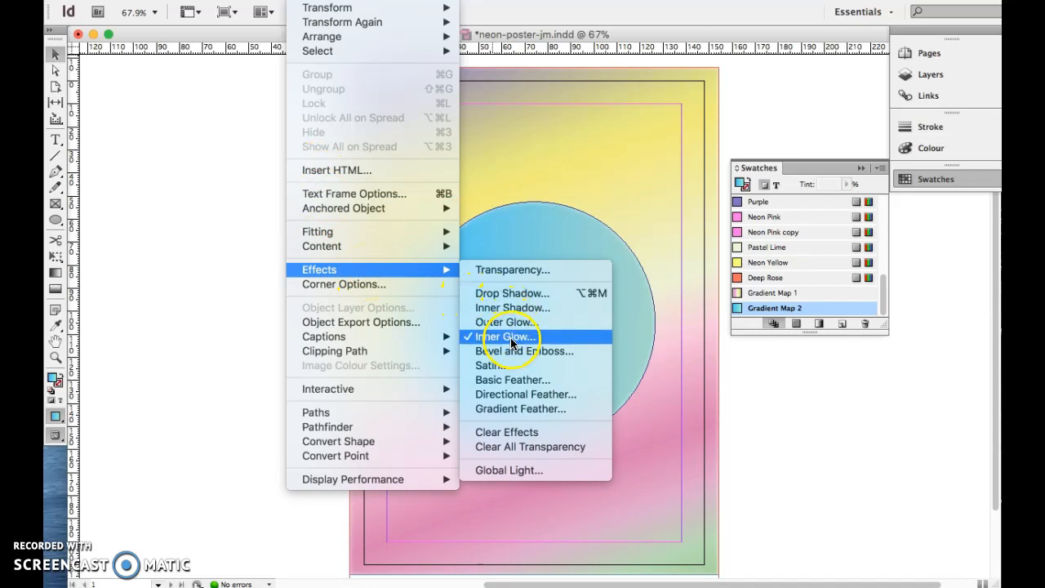
pyautogui.click(511, 294)
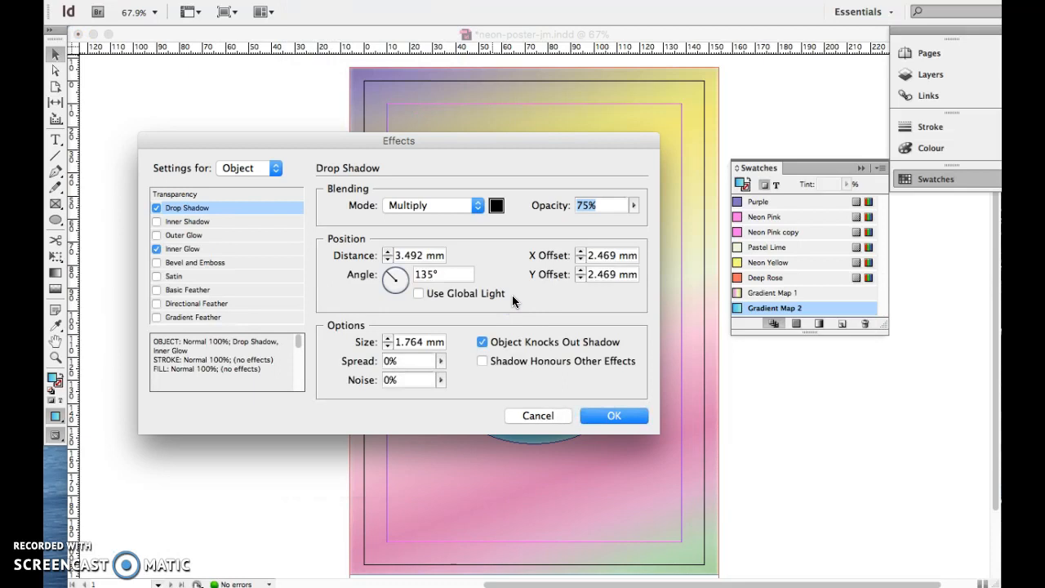
pyautogui.click(496, 205)
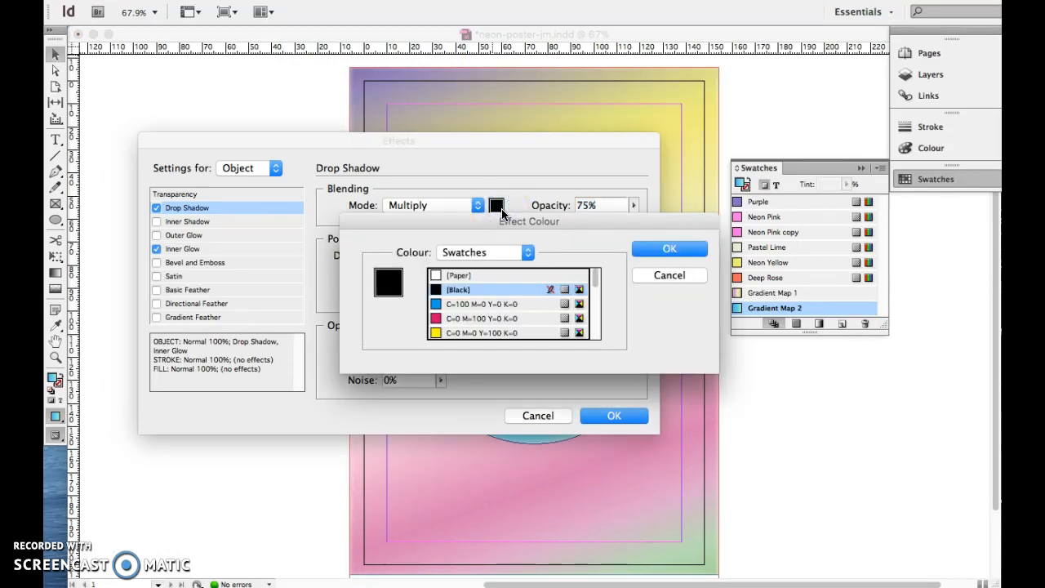
pyautogui.moveTo(596, 318)
pyautogui.mouseDown()
pyautogui.moveTo(595, 286)
pyautogui.moveTo(596, 304)
pyautogui.mouseUp()
pyautogui.click(508, 320)
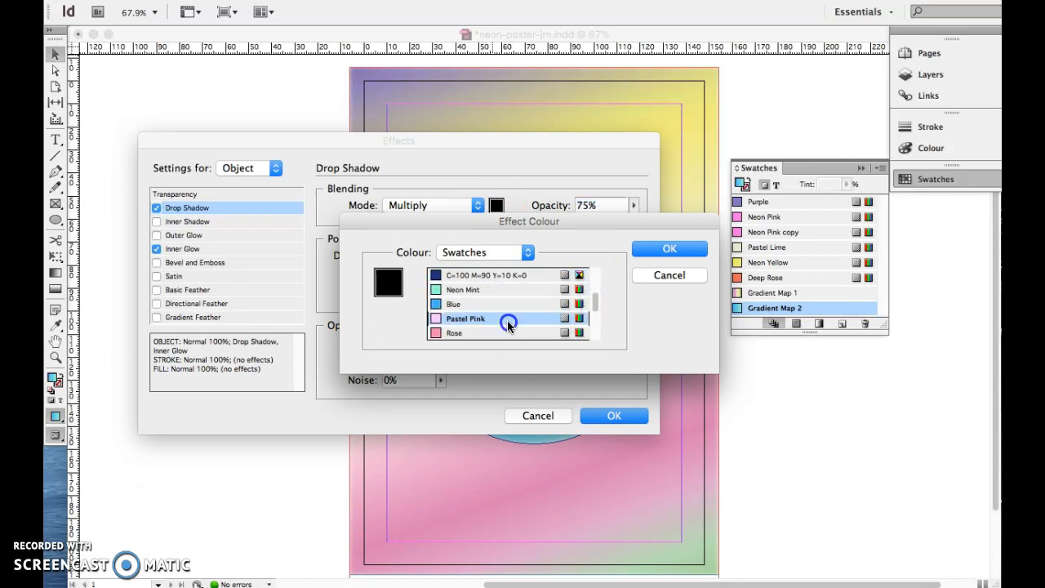
pyautogui.click(670, 253)
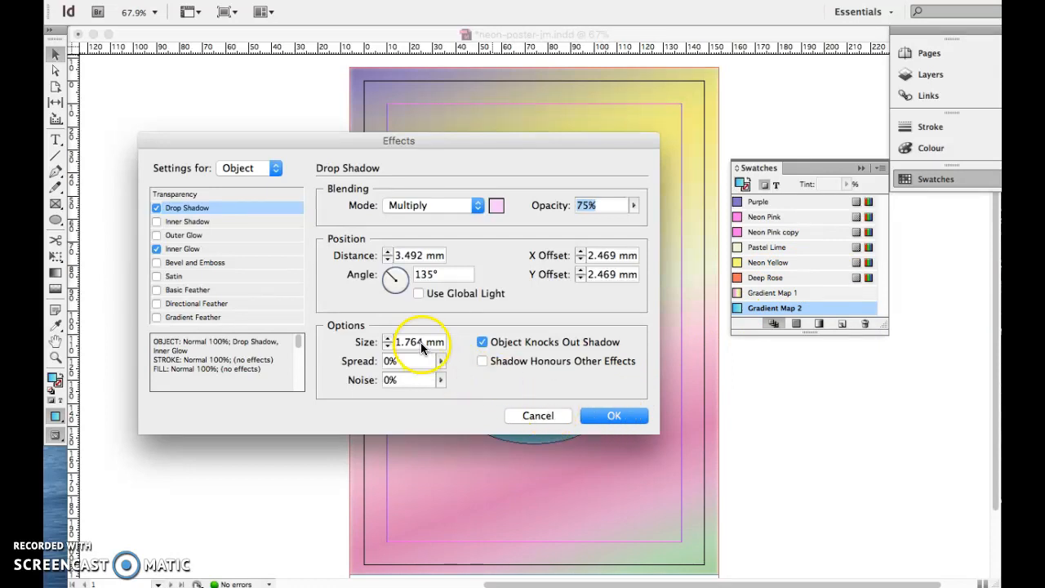
pyautogui.click(623, 412)
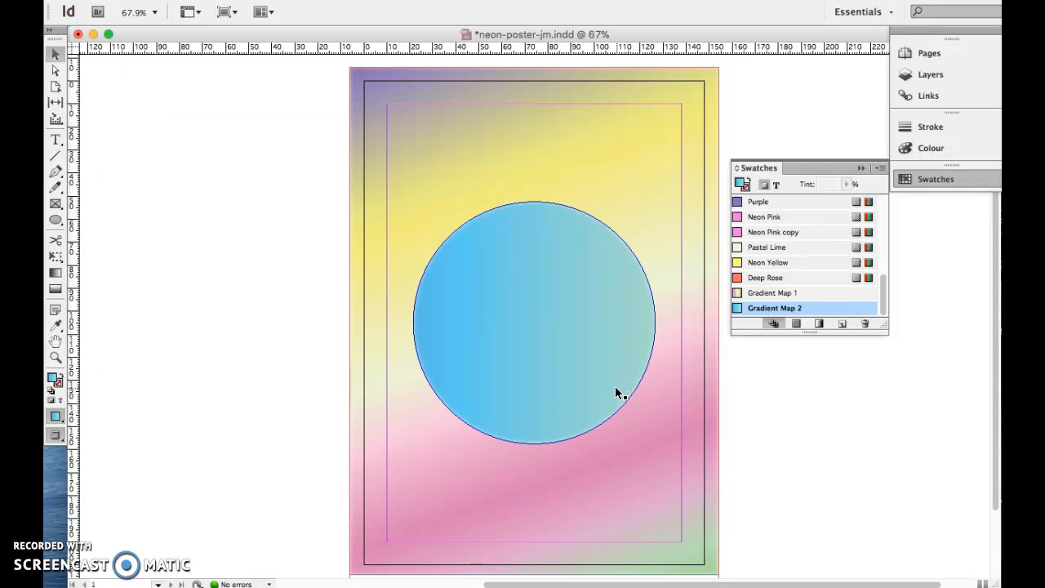
# - Select the circle and apply a Pastel Pink drop shadow to it in Multiply mode at 75% opacity
pyautogui.click(605, 380)
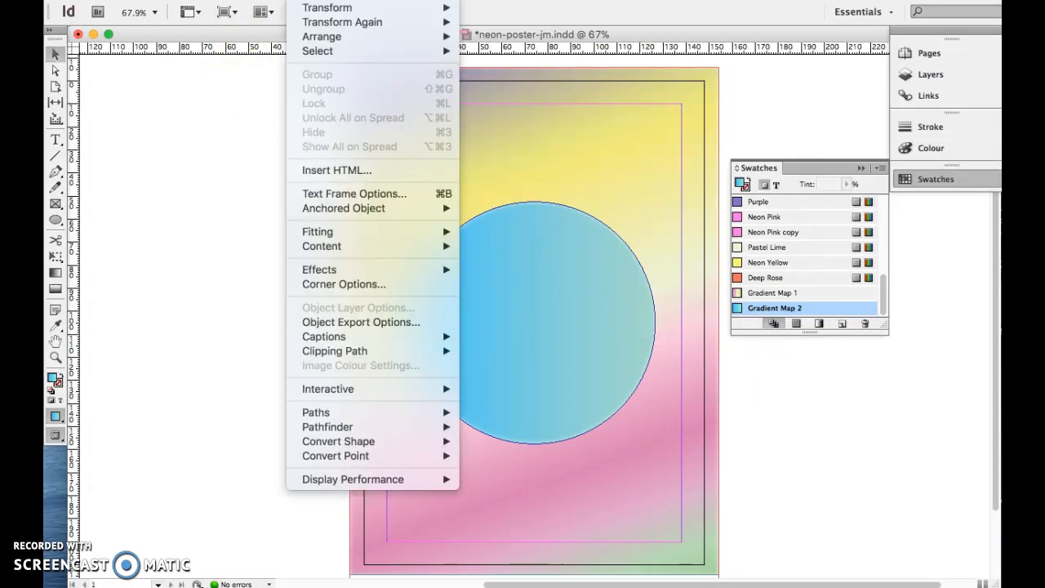
pyautogui.click(510, 261)
pyautogui.click(510, 261)
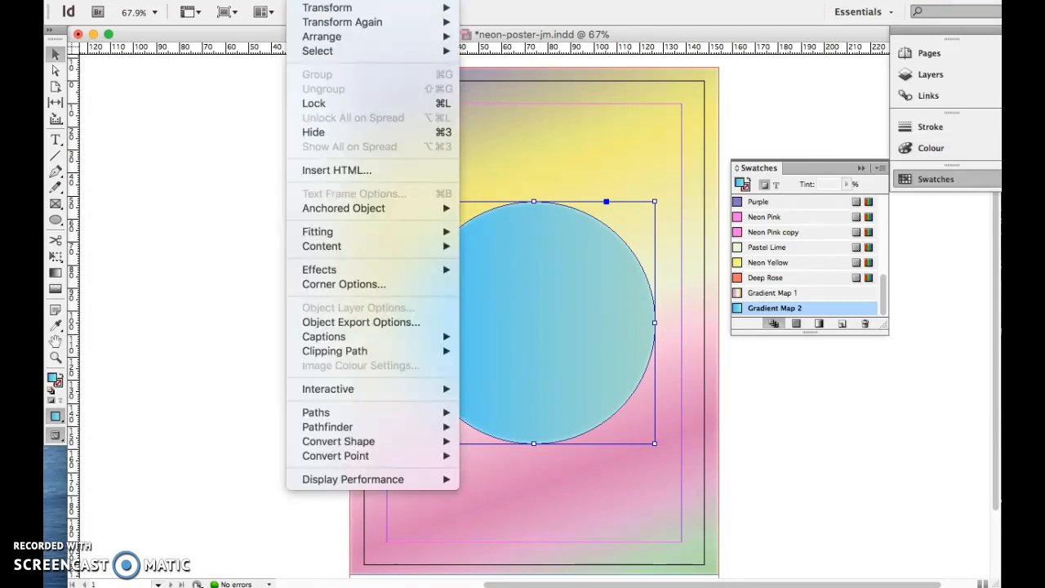
pyautogui.moveTo(391, 270)
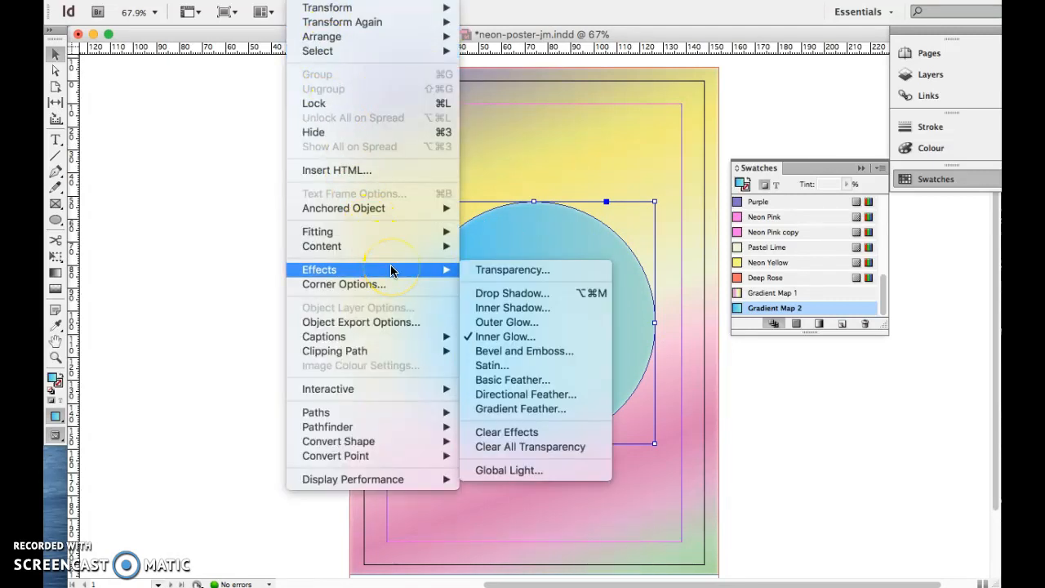
pyautogui.click(520, 294)
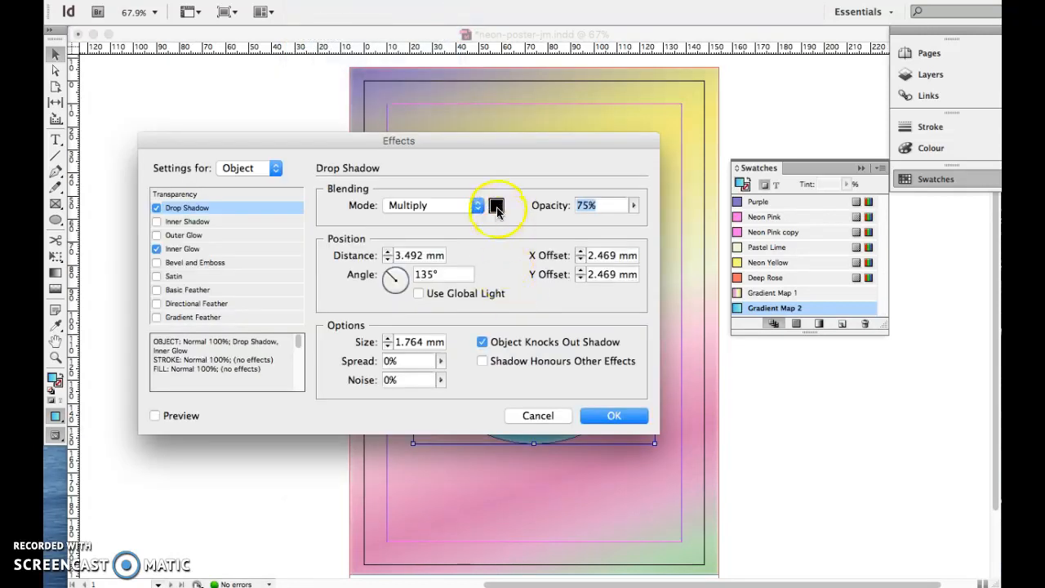
pyautogui.click(496, 207)
pyautogui.click(593, 288)
pyautogui.moveTo(594, 288); pyautogui.dragTo(593, 299)
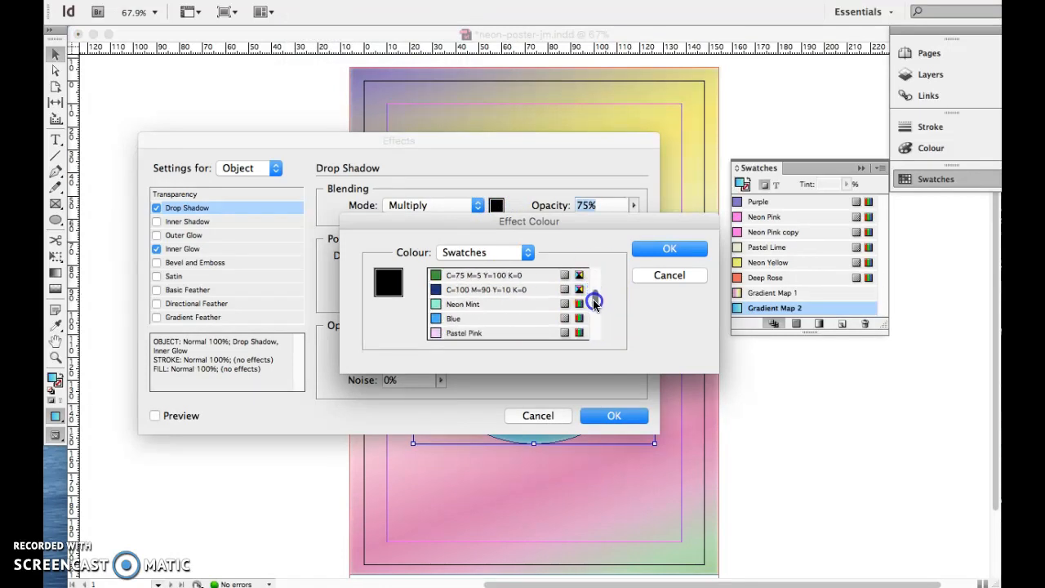
pyautogui.click(521, 334)
pyautogui.click(665, 250)
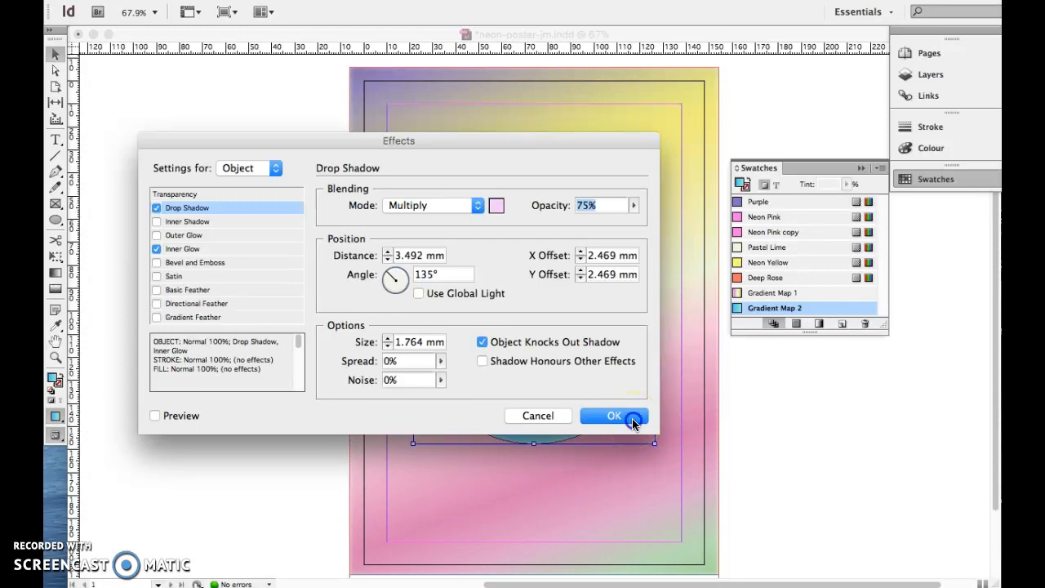
pyautogui.click(632, 418)
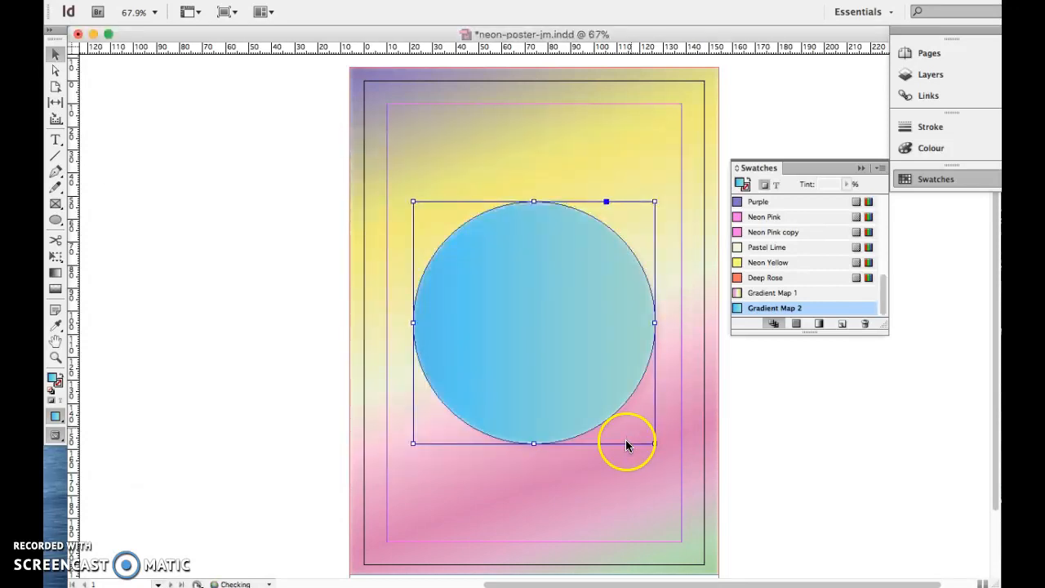
# - Deselect the circle, check the poster in Preview screen mode, and return to Normal mode
pyautogui.click(627, 476)
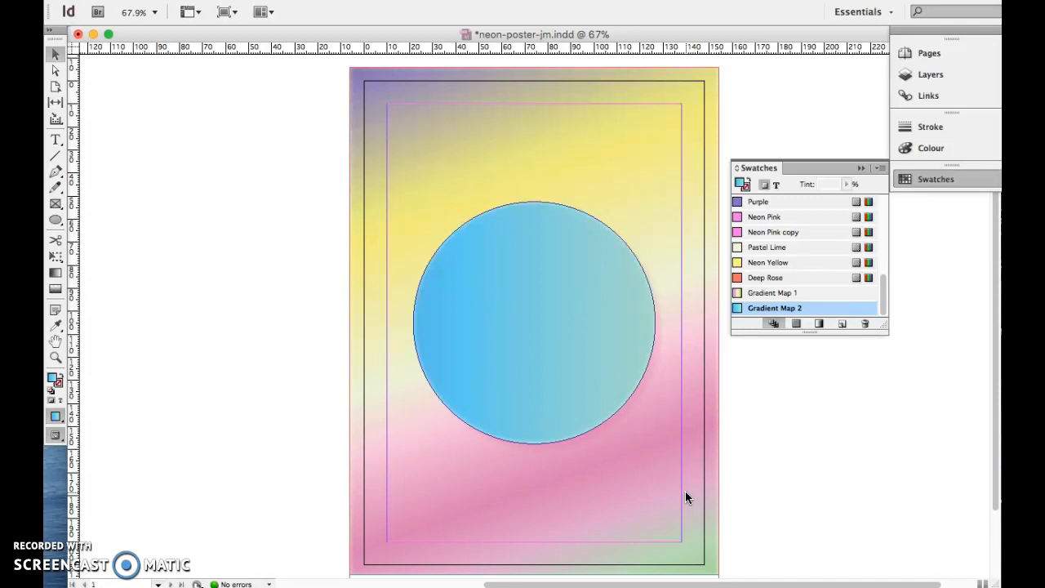
pyautogui.scroll(-3, 882, 534)
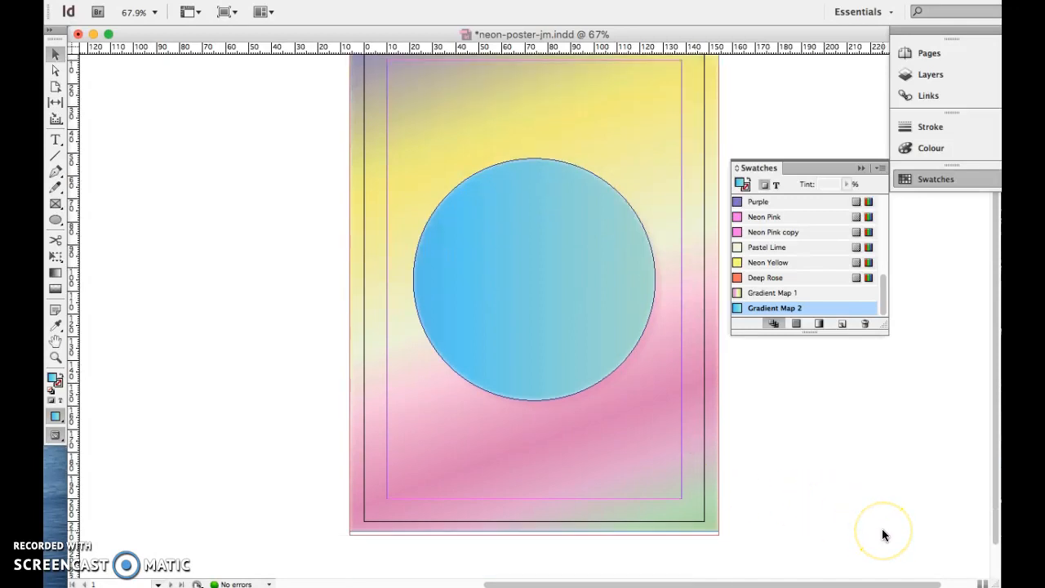
pyautogui.scroll(3, 882, 535)
pyautogui.click(324, 191)
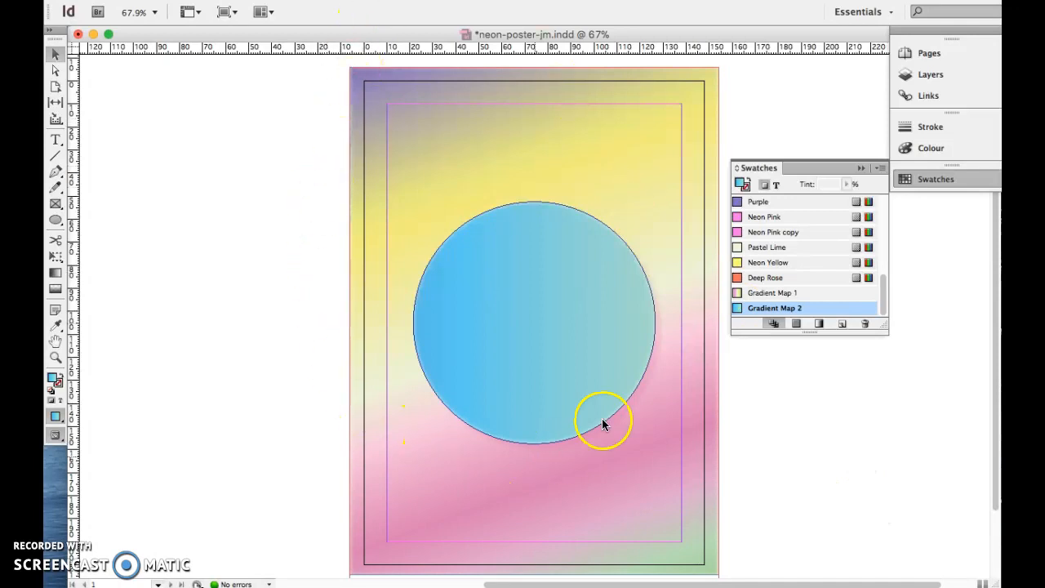
pyautogui.click(387, 1)
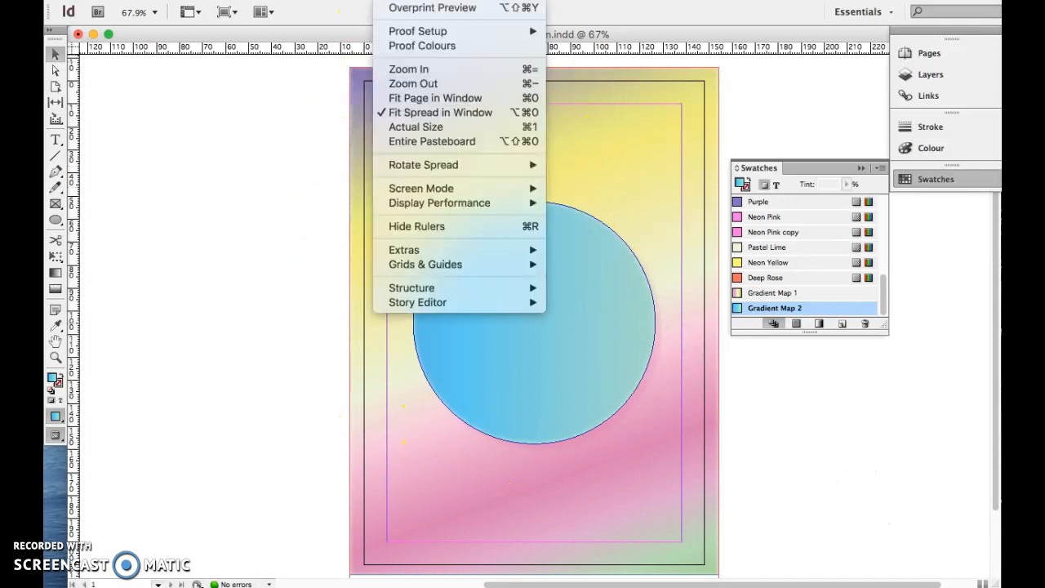
pyautogui.click(430, 188)
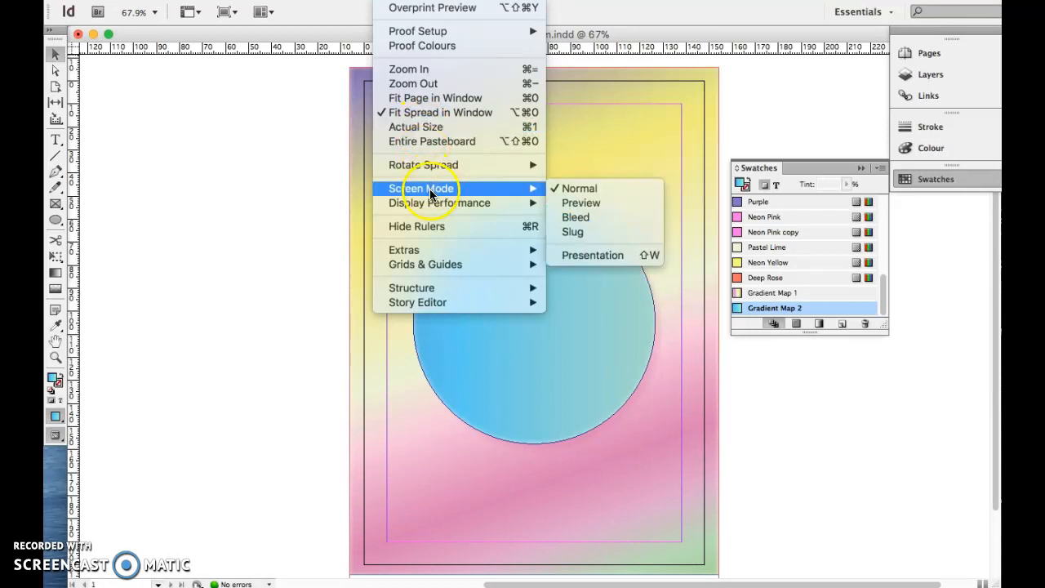
pyautogui.click(574, 200)
pyautogui.click(627, 276)
pyautogui.click(877, 349)
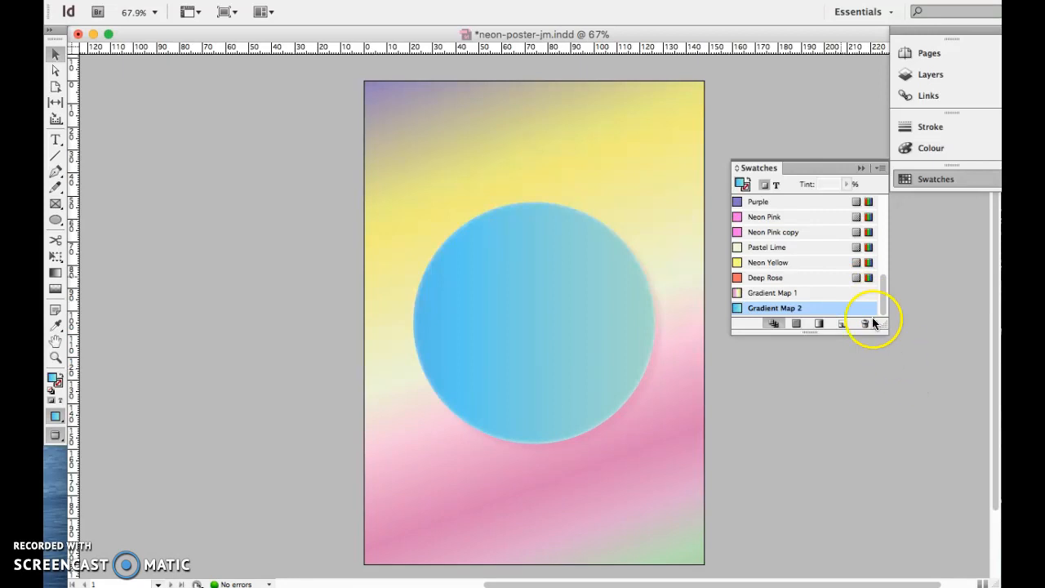
pyautogui.click(391, 1)
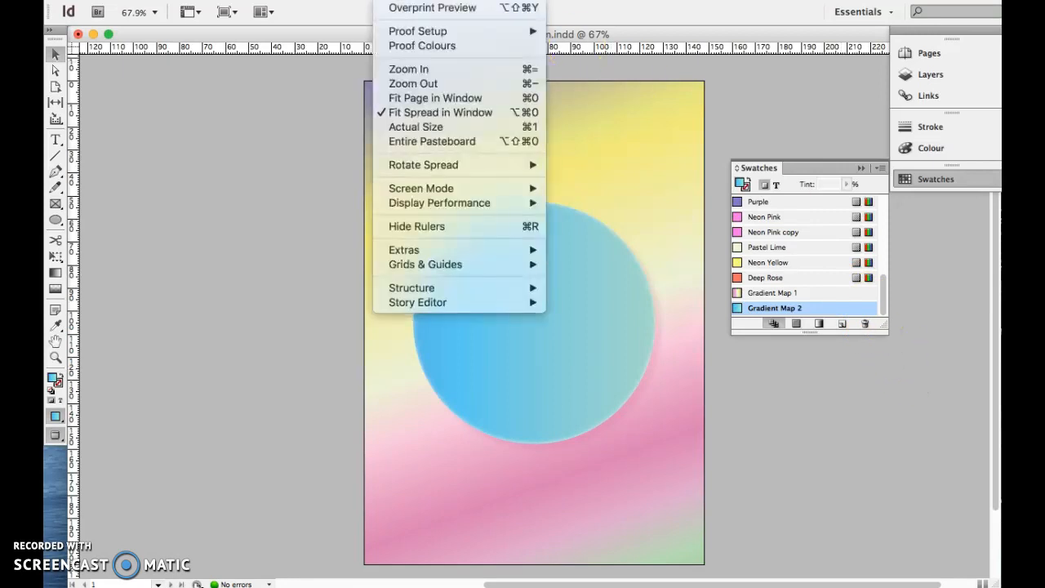
pyautogui.moveTo(478, 188)
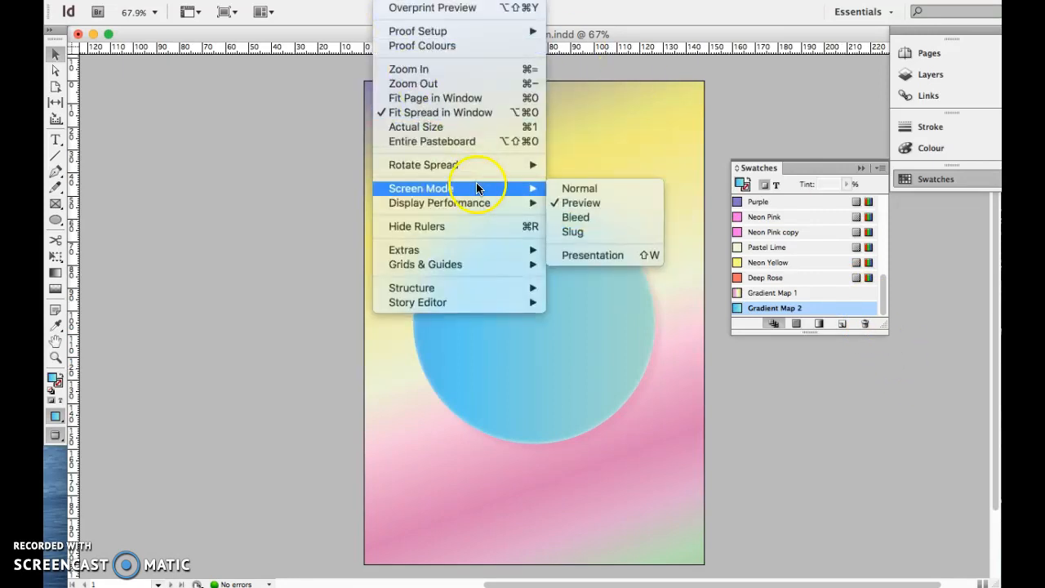
pyautogui.click(570, 189)
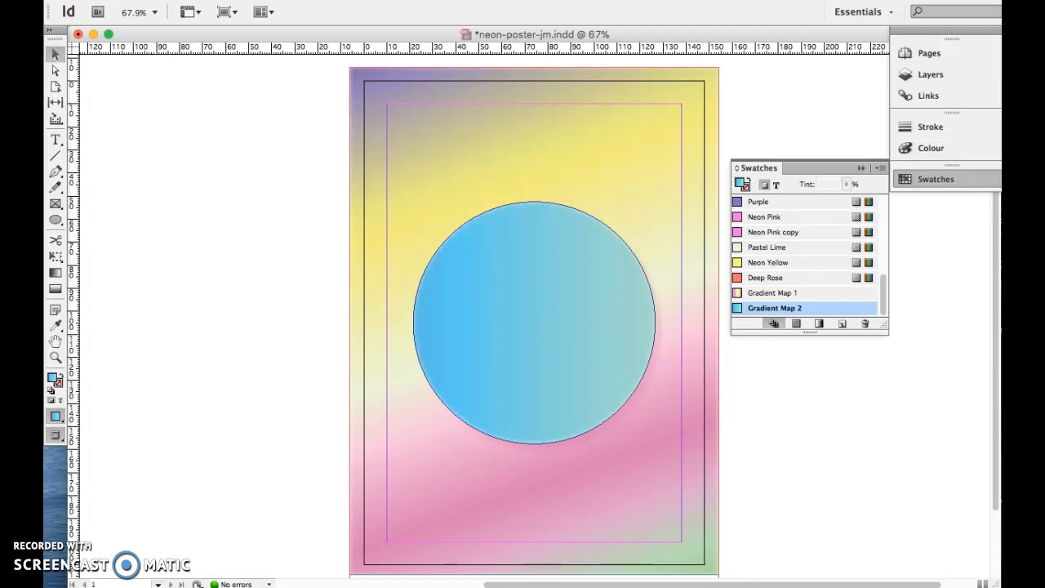
# - Lock the Circle layer and make the Type Behind layer active and unlocked
pyautogui.click(919, 74)
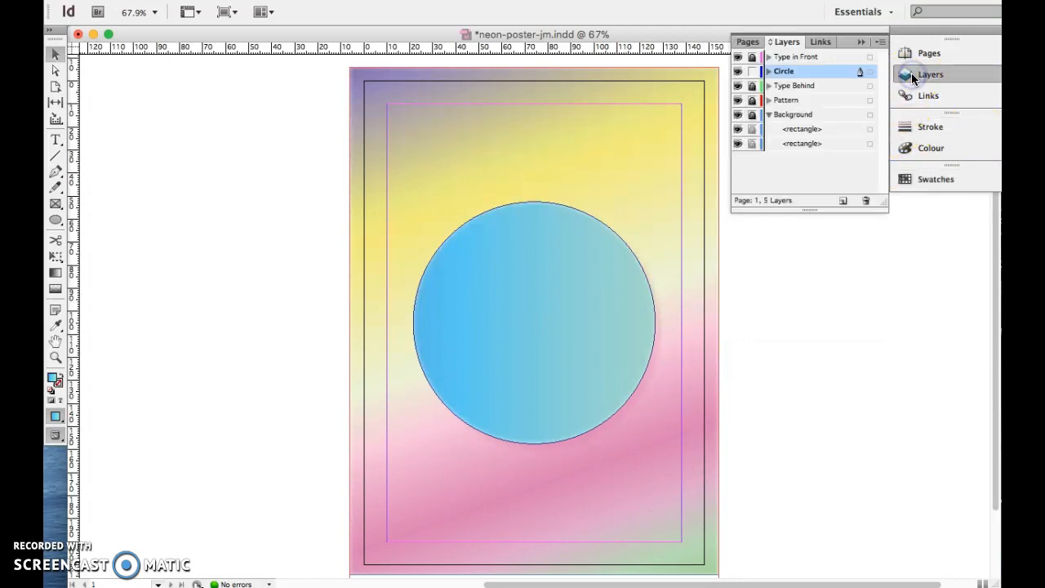
pyautogui.click(752, 72)
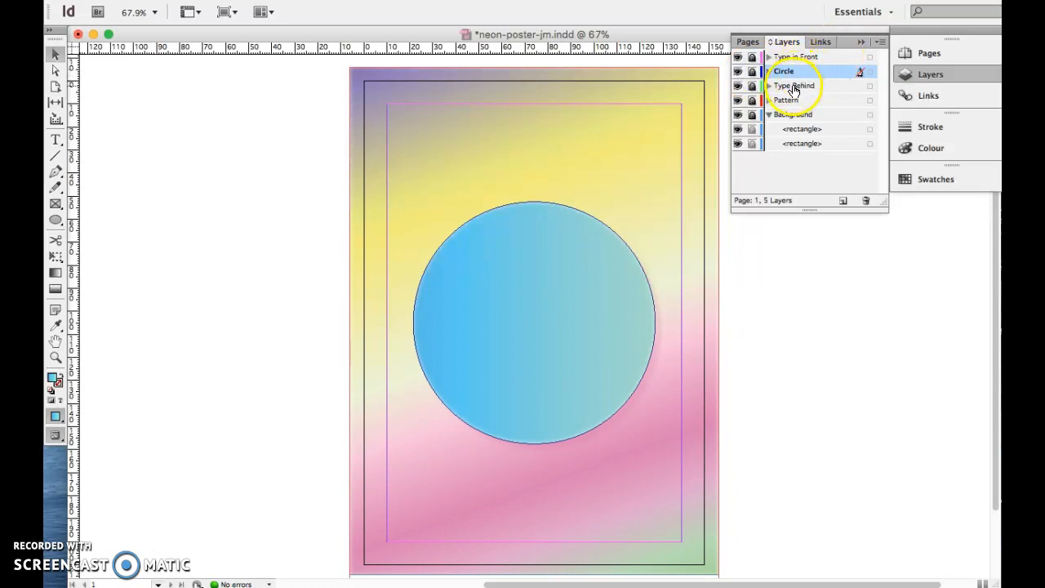
pyautogui.click(794, 87)
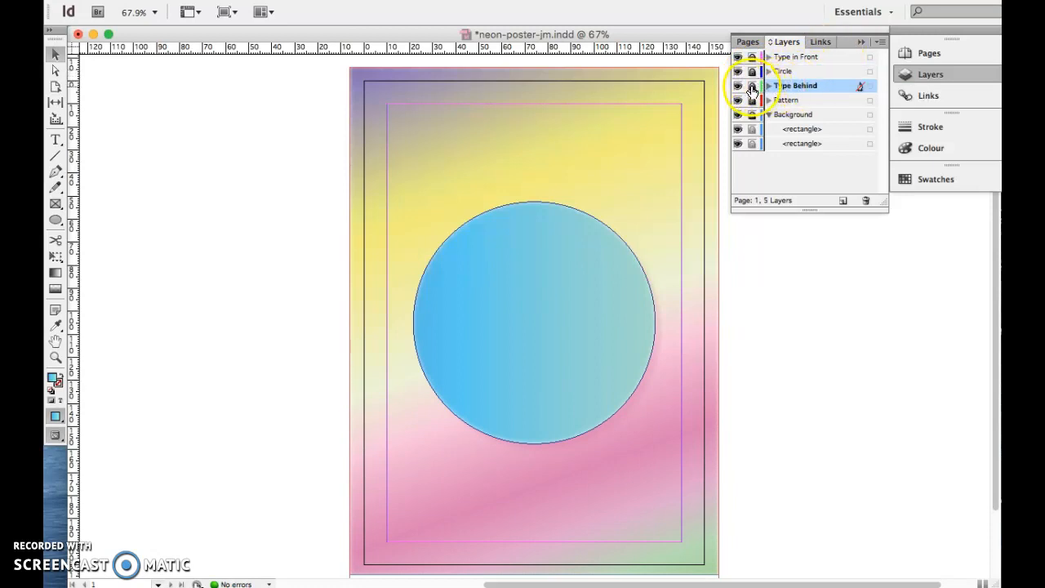
pyautogui.click(752, 88)
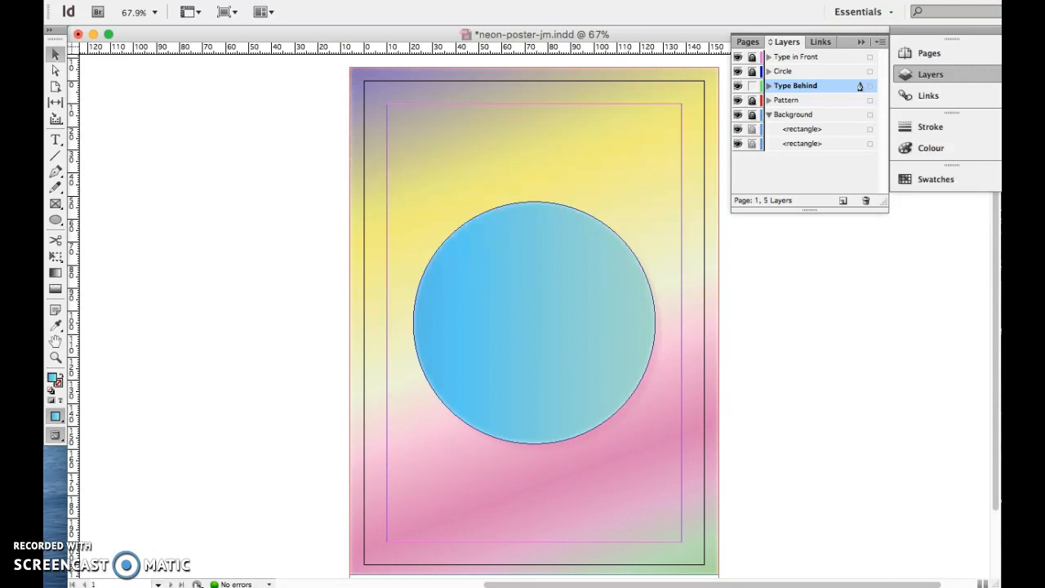
# - Create a text frame about 28 by 19 mm near the page's upper-left margin corner and enter the letter C
pyautogui.click(54, 141)
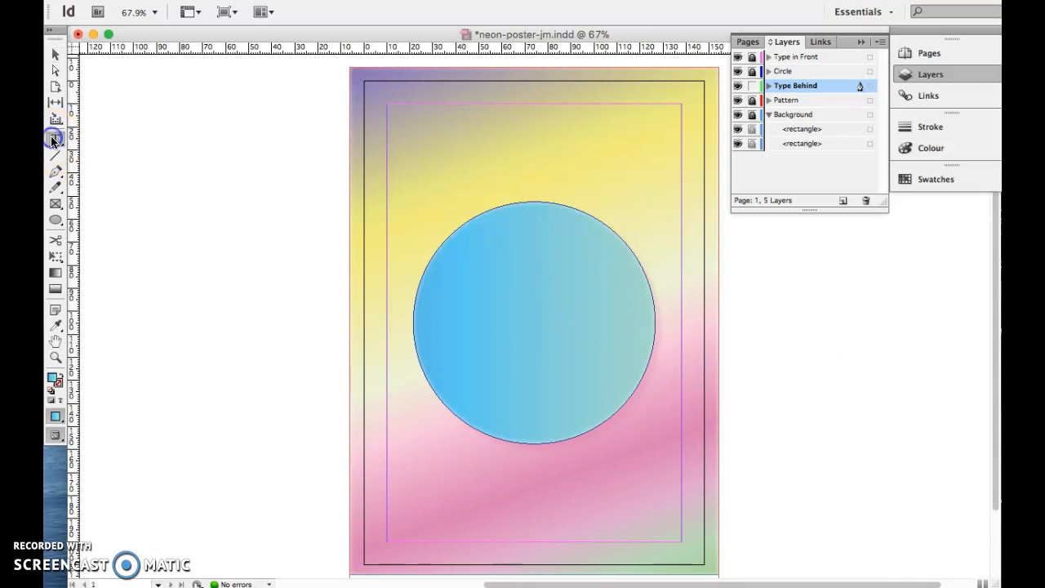
pyautogui.moveTo(391, 138); pyautogui.dragTo(455, 183)
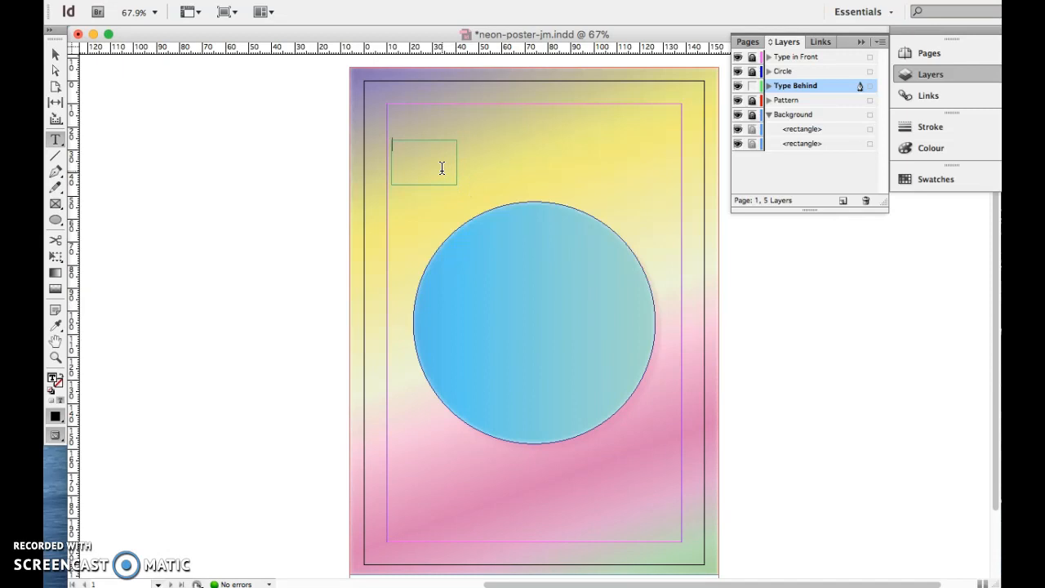
pyautogui.write('C')
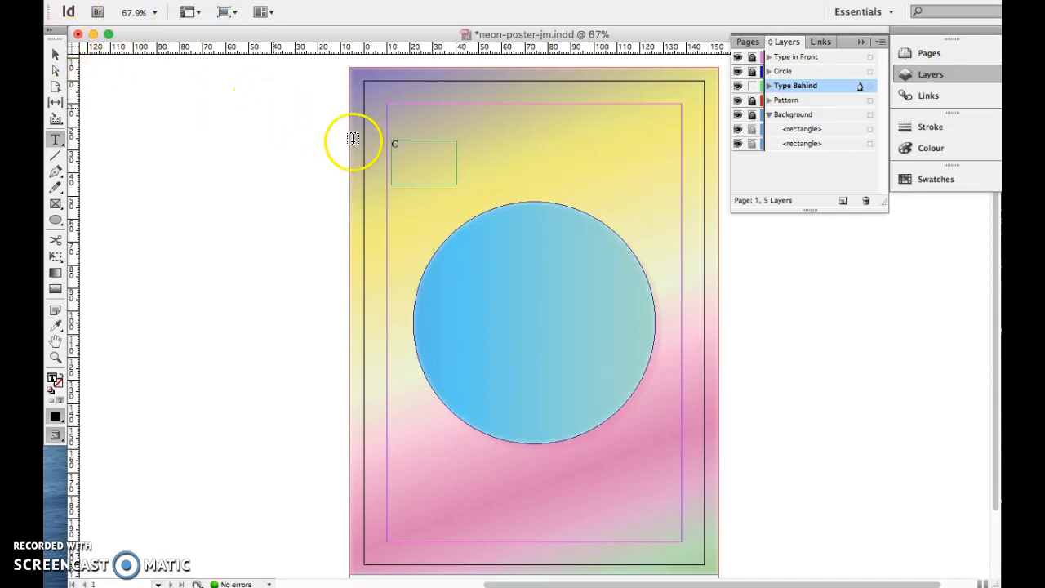
# - Set the letter C in the Charlevoix Pro font with the ExtraBold style
pyautogui.moveTo(410, 147); pyautogui.dragTo(387, 146)
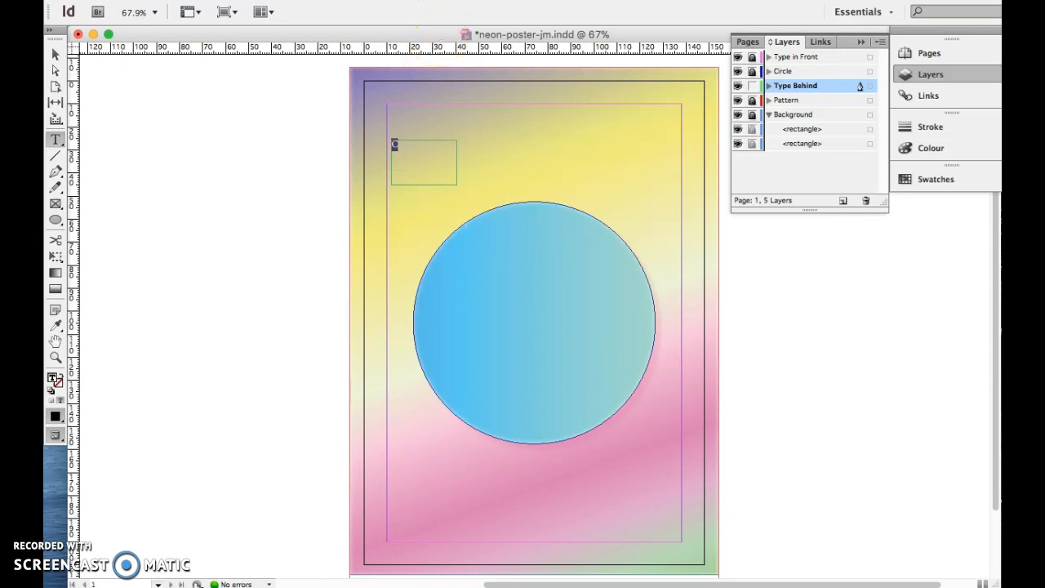
pyautogui.click(430, 1)
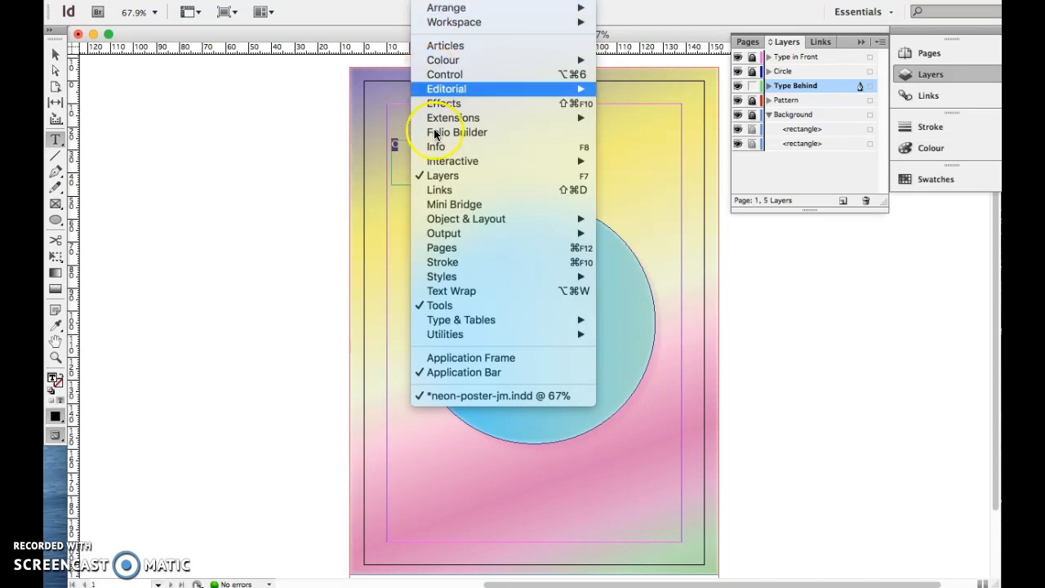
pyautogui.moveTo(480, 328)
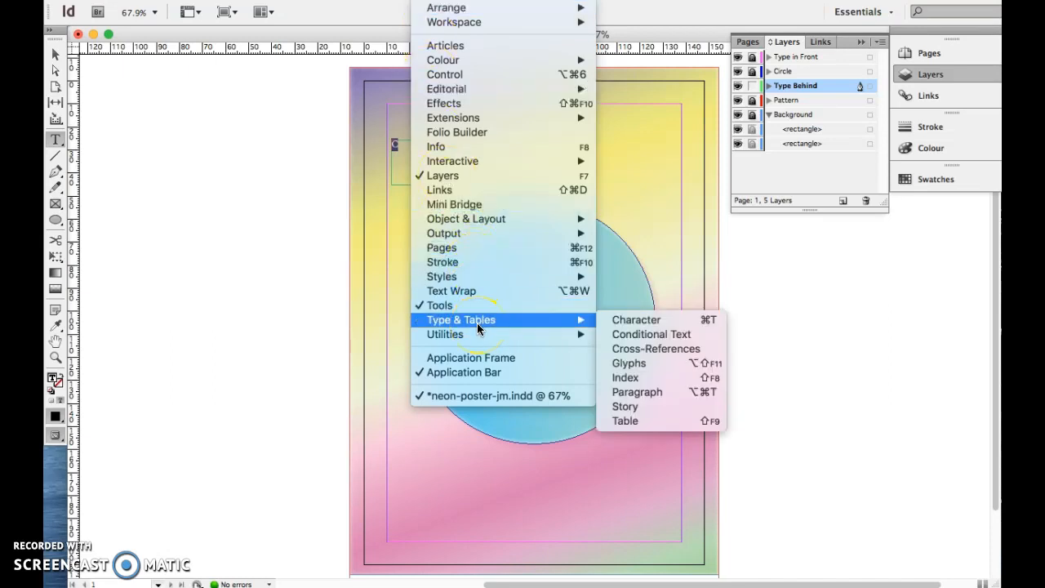
pyautogui.click(630, 320)
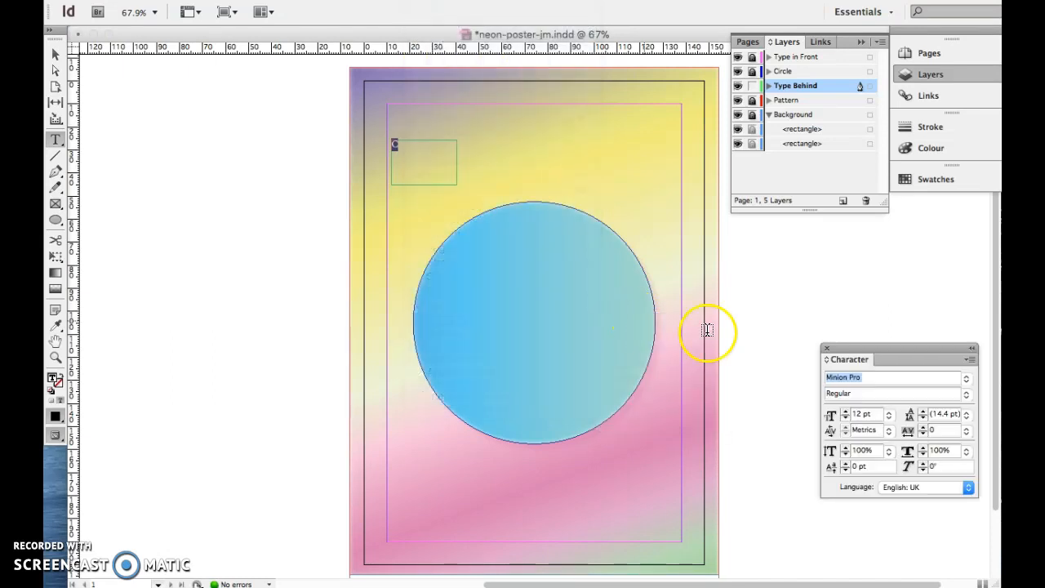
pyautogui.moveTo(865, 350); pyautogui.dragTo(796, 236)
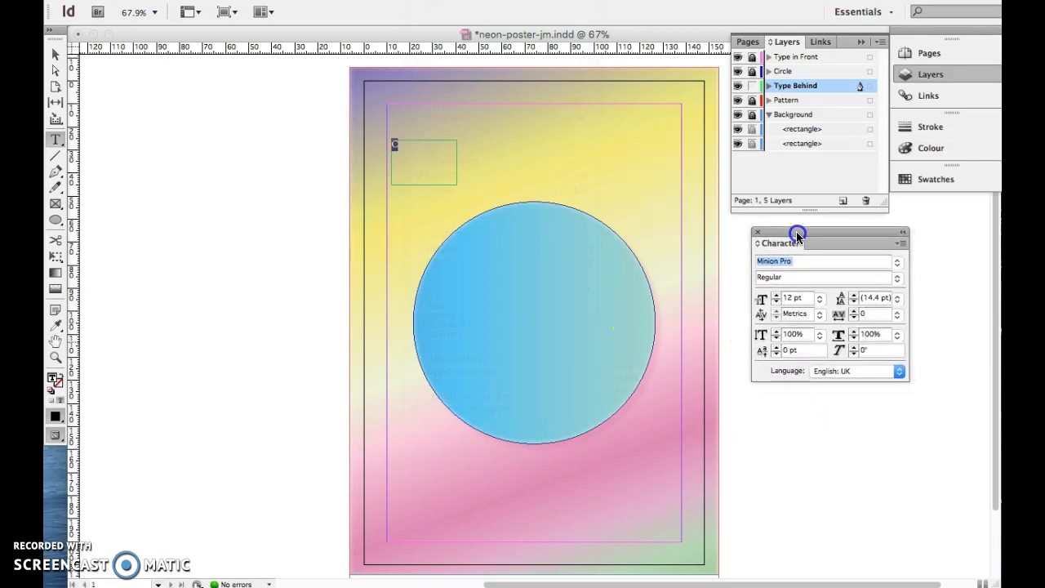
pyautogui.click(898, 261)
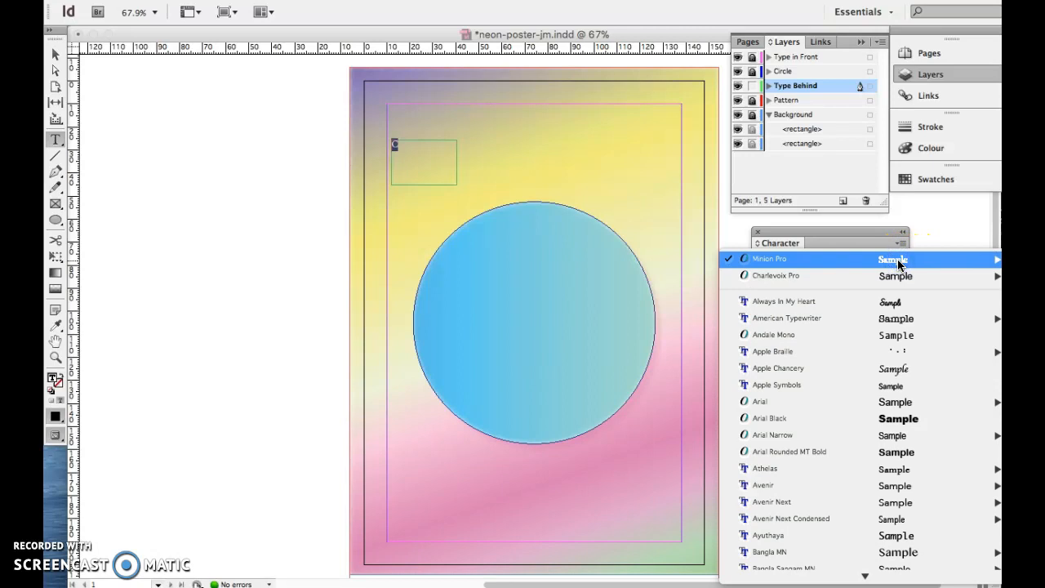
pyautogui.moveTo(774, 278)
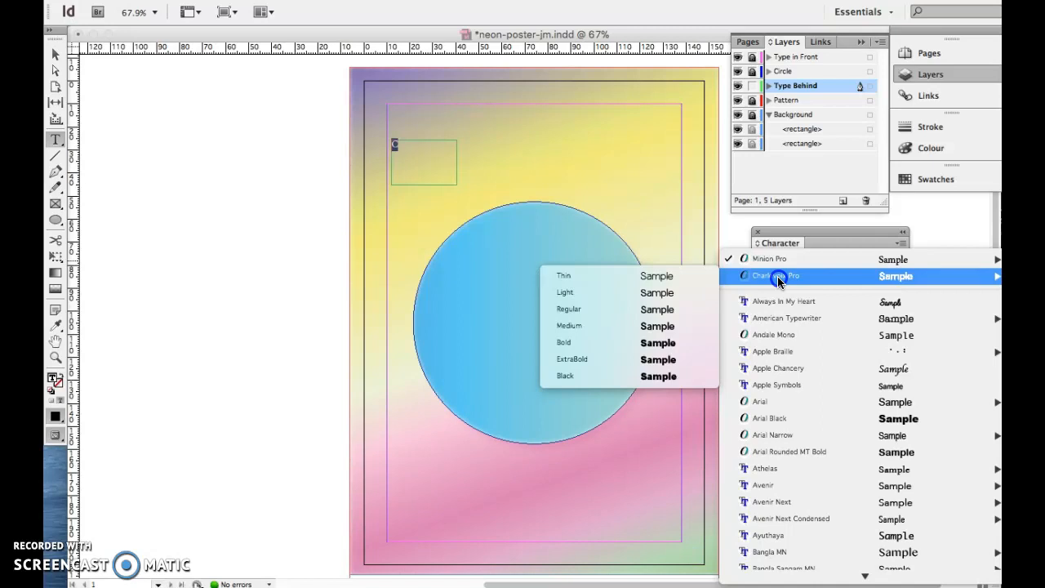
pyautogui.click(780, 277)
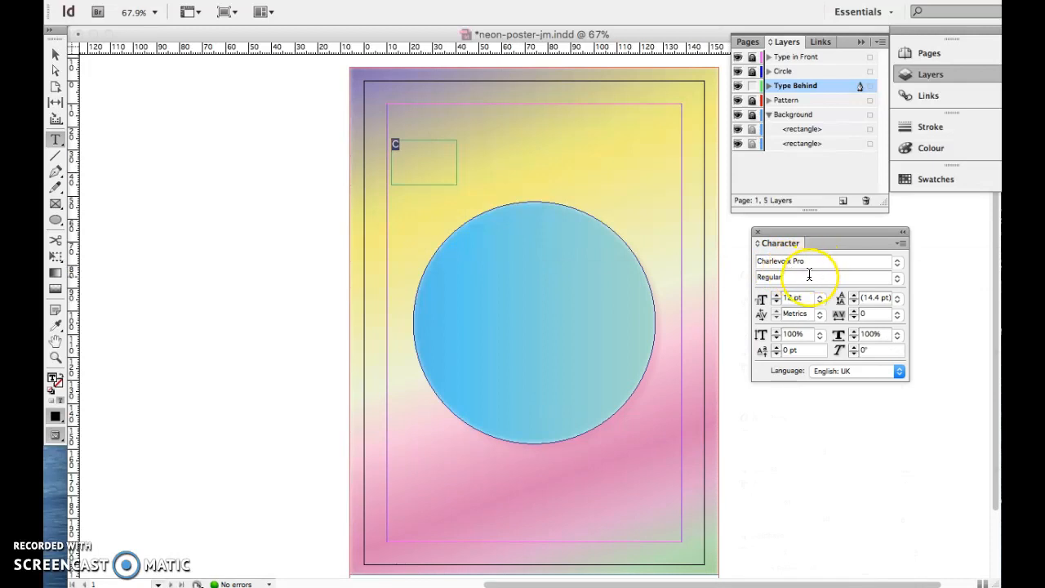
pyautogui.click(896, 278)
pyautogui.click(825, 324)
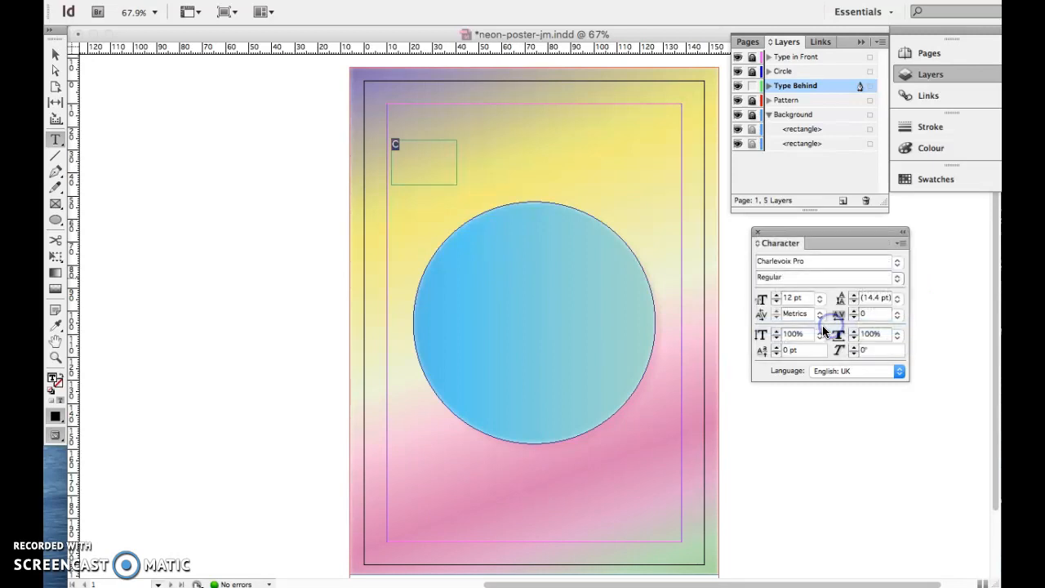
# - Set the letter's font size to 130 pt and enlarge its text frame to about 57 by 45 mm
pyautogui.click(820, 299)
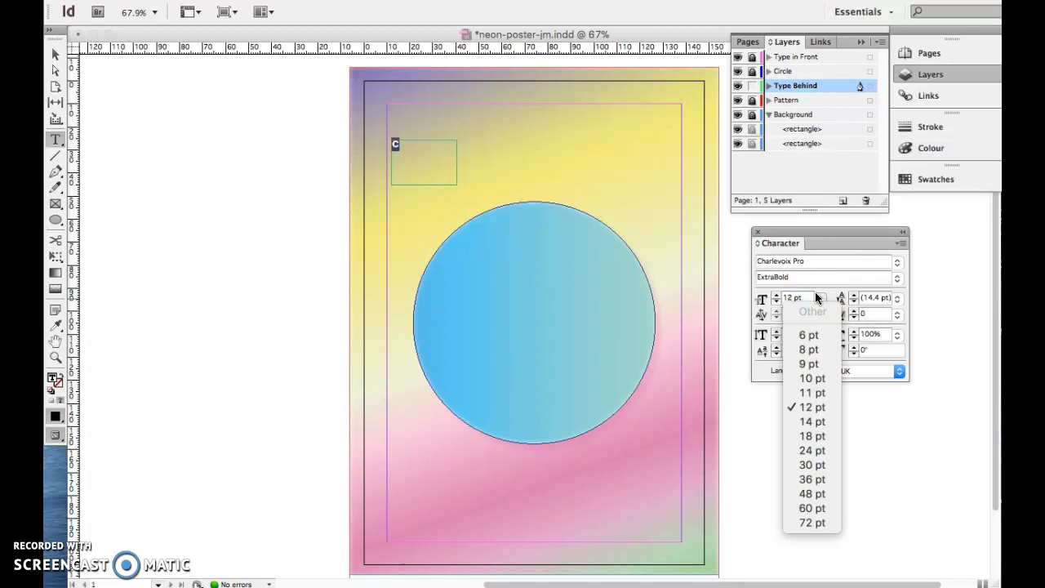
pyautogui.click(791, 297)
pyautogui.click(766, 300)
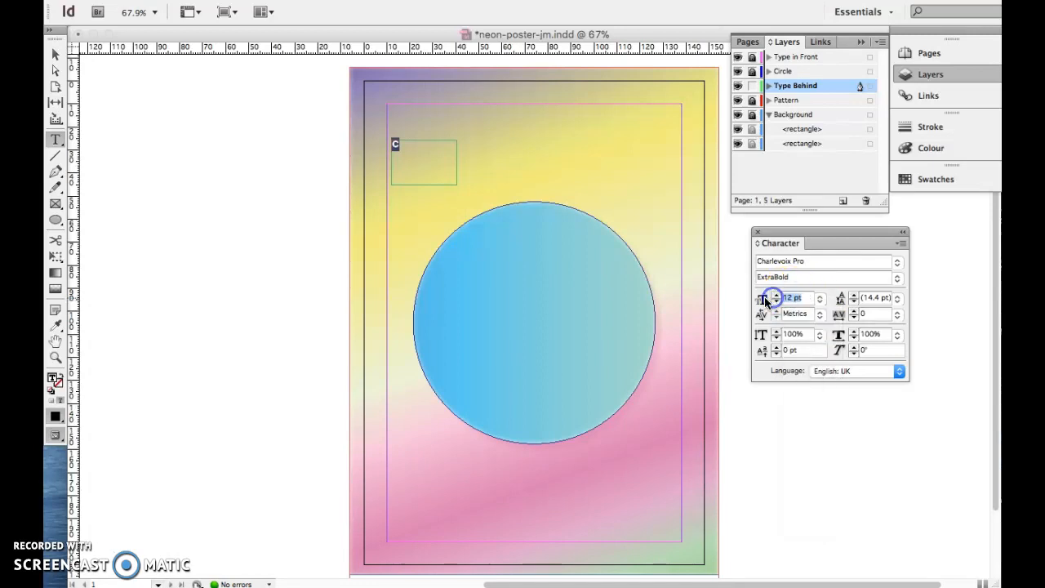
pyautogui.write('130')
pyautogui.press('Return')
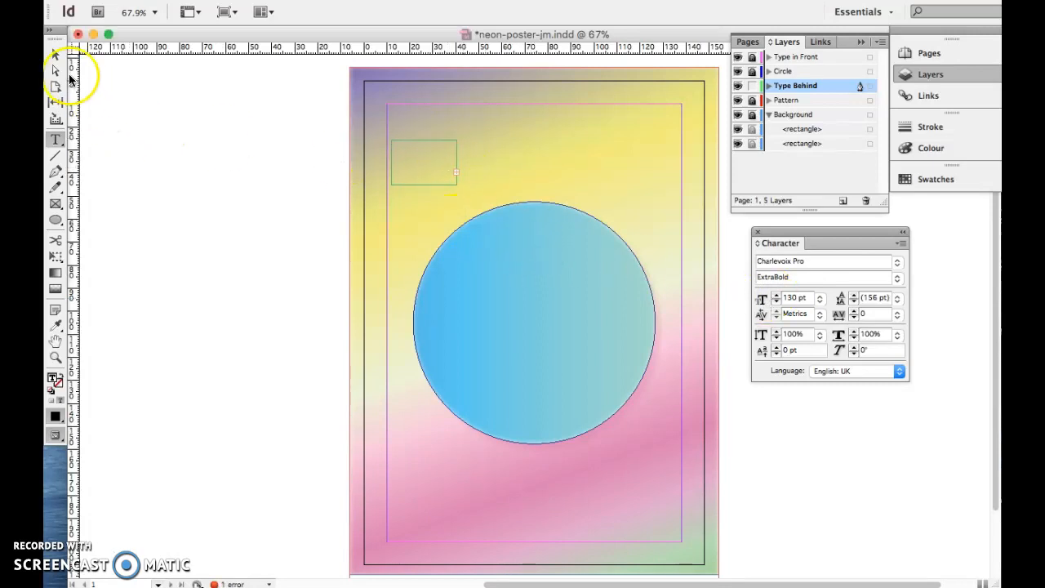
pyautogui.click(56, 55)
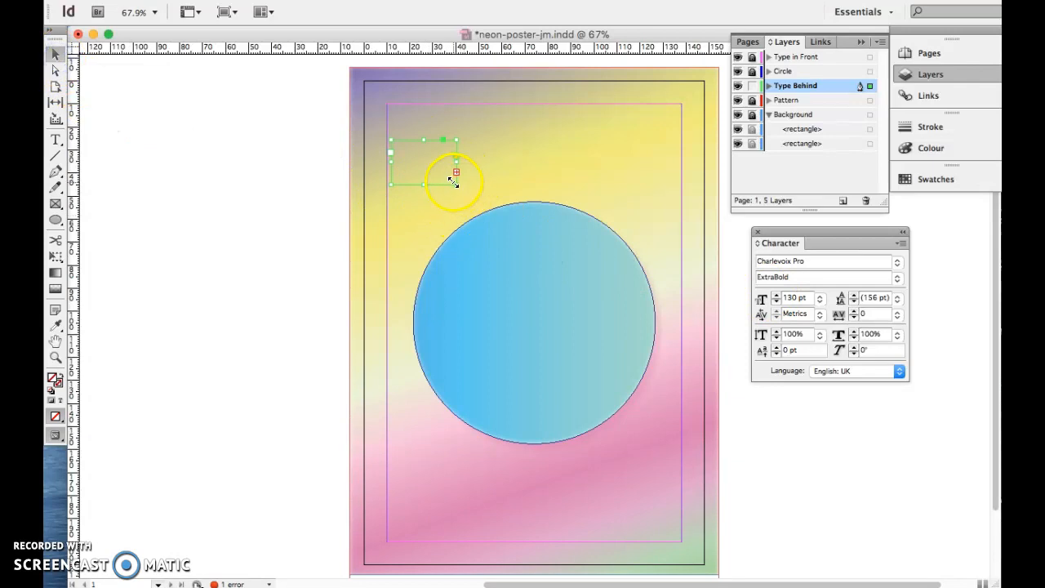
pyautogui.moveTo(455, 181); pyautogui.dragTo(523, 244)
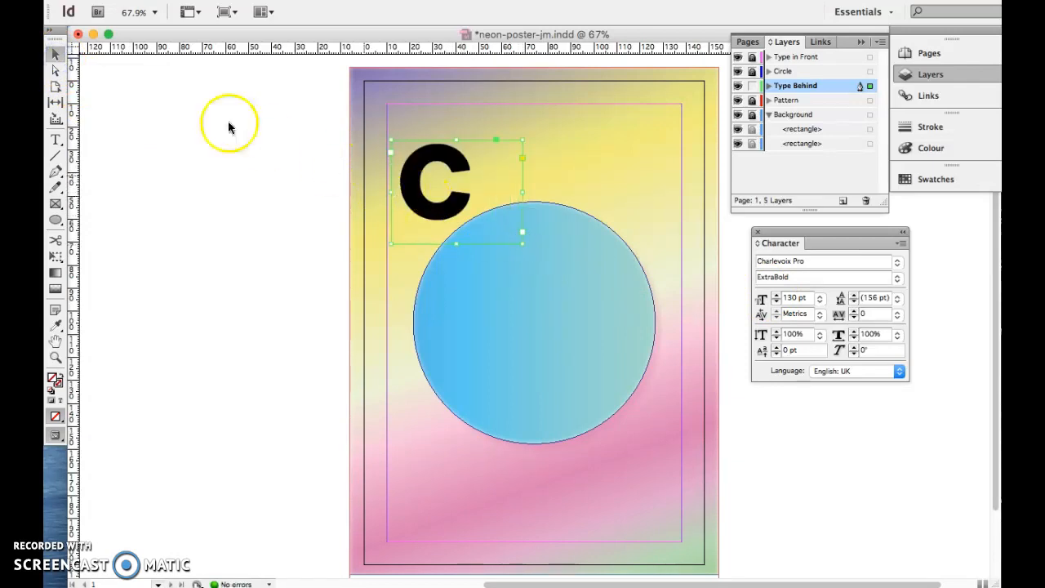
# - Select the letter C and colour it with the [Paper] swatch
pyautogui.click(56, 139)
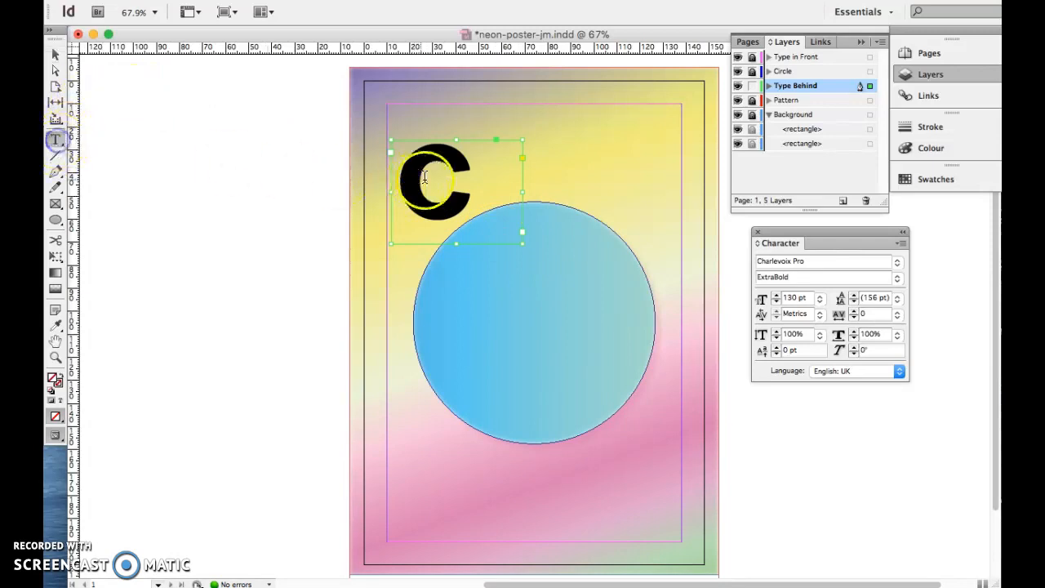
pyautogui.moveTo(479, 178); pyautogui.dragTo(409, 177)
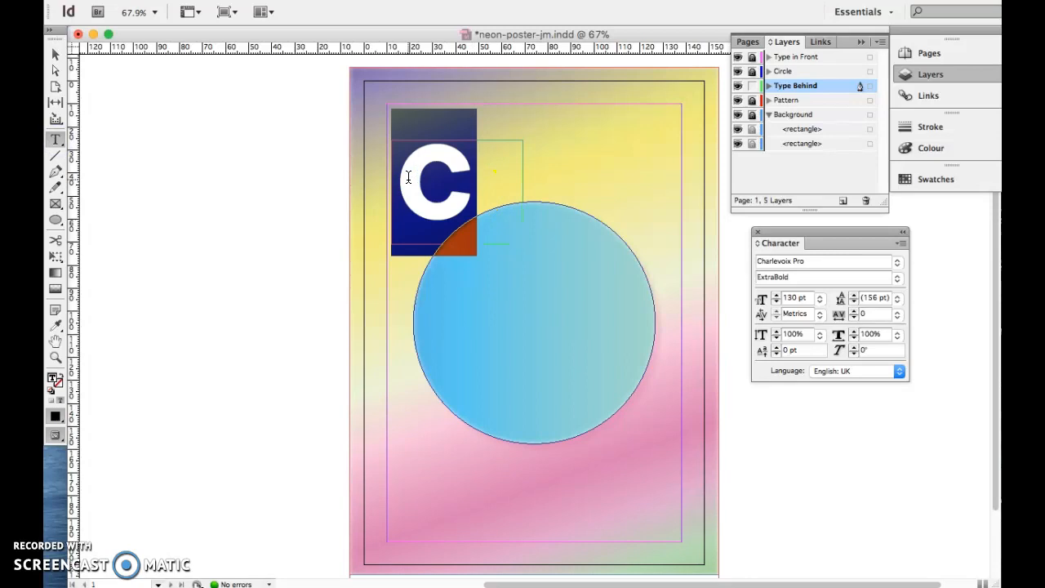
pyautogui.click(632, 163)
pyautogui.click(937, 181)
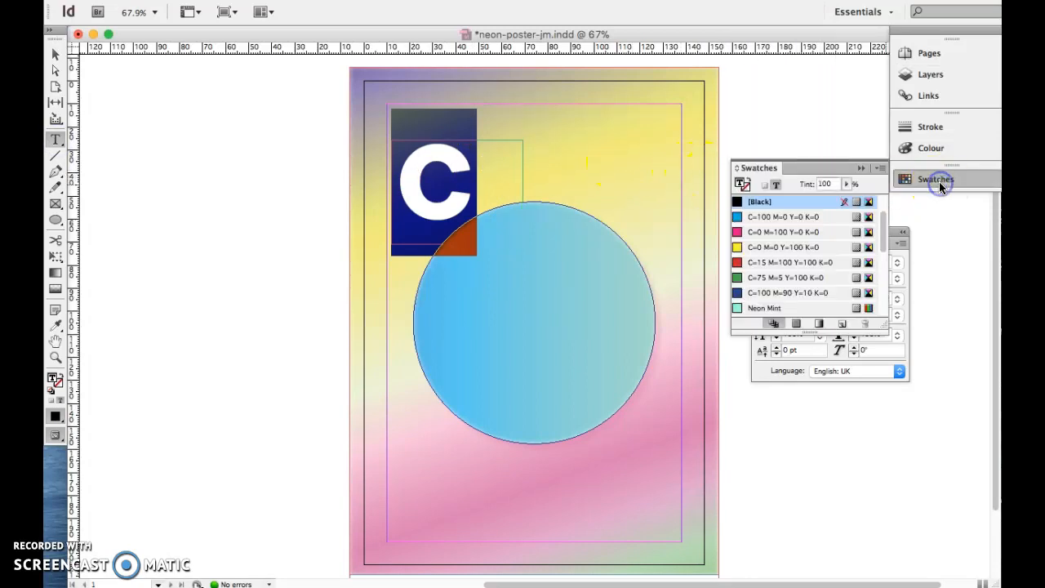
pyautogui.moveTo(882, 243); pyautogui.dragTo(883, 228)
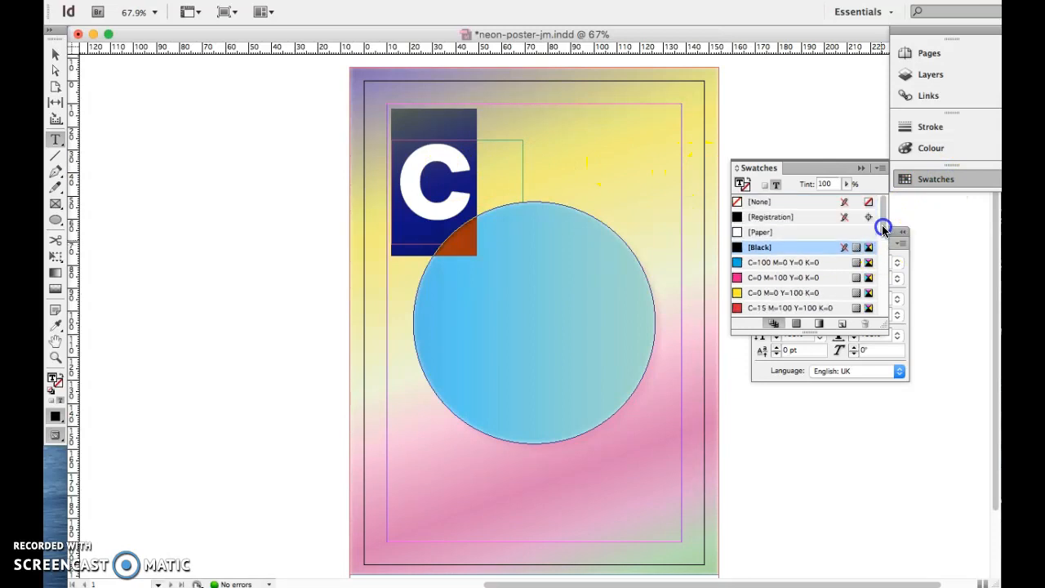
pyautogui.click(756, 233)
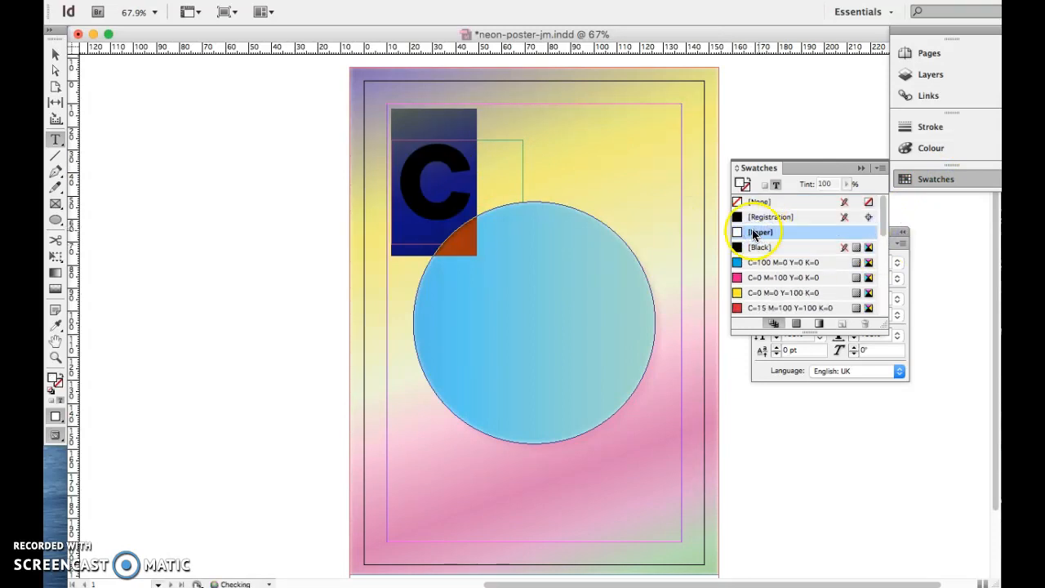
# - Move the letter C frame about 7 mm right and 7 mm down so the letter tucks behind the circle's upper-left edge
pyautogui.click(55, 56)
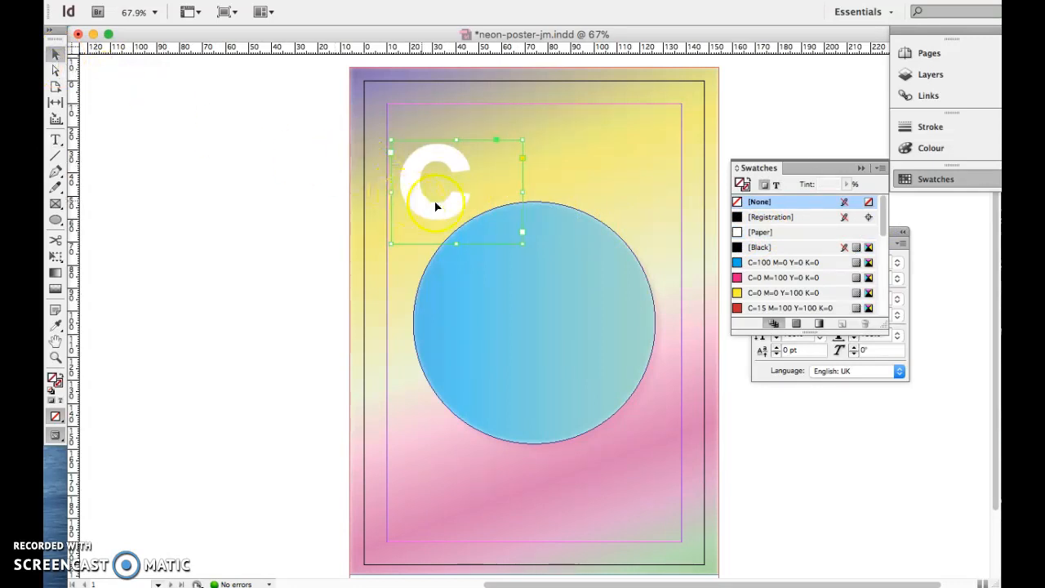
pyautogui.click(928, 74)
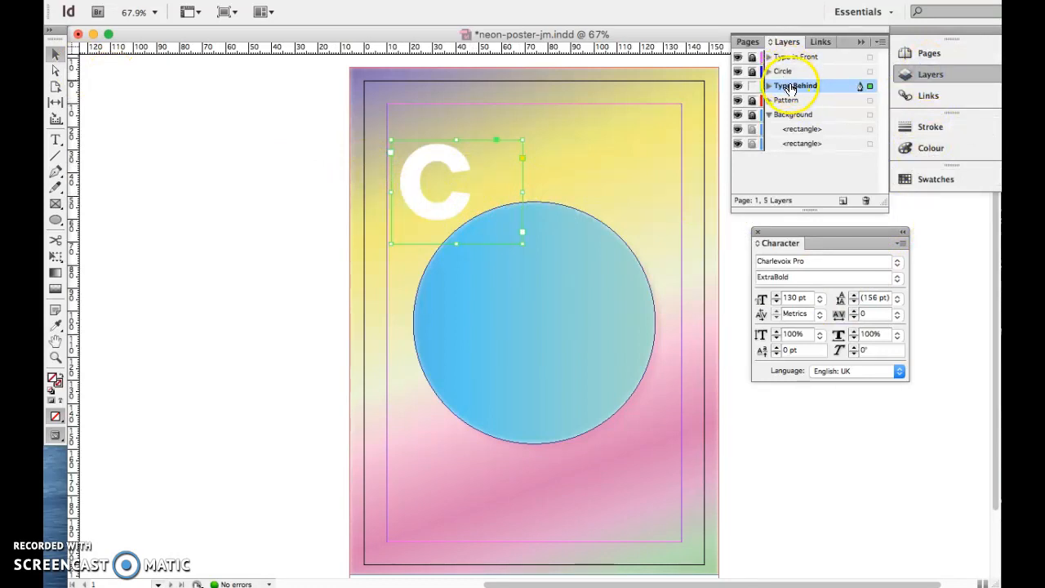
pyautogui.click(416, 169)
pyautogui.moveTo(417, 168); pyautogui.dragTo(427, 182)
pyautogui.click(589, 179)
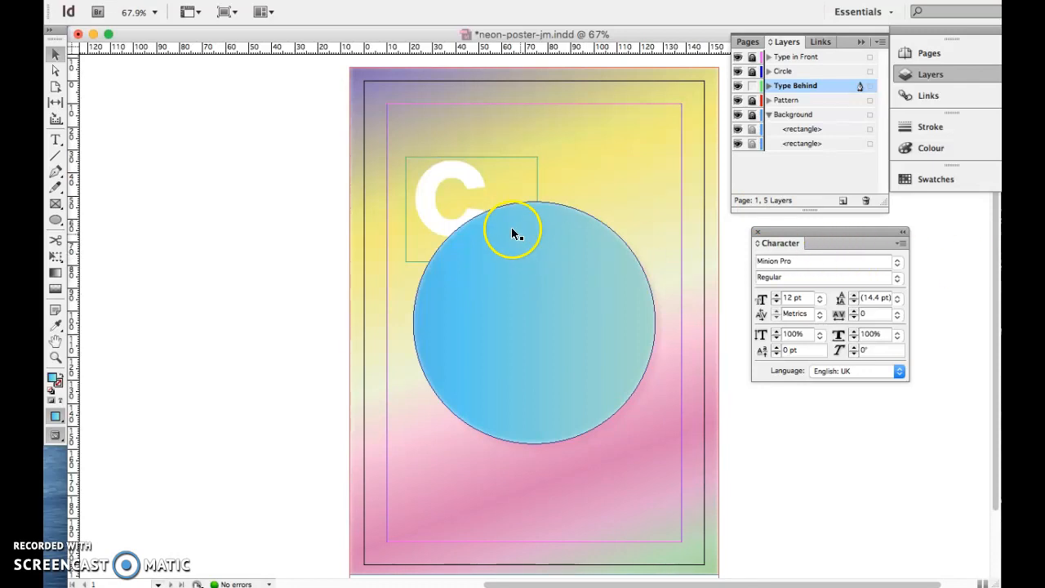
# - Duplicate the letter C frame by copy and paste and place the copy behind the circle's lower-right edge
pyautogui.rightClick(432, 223)
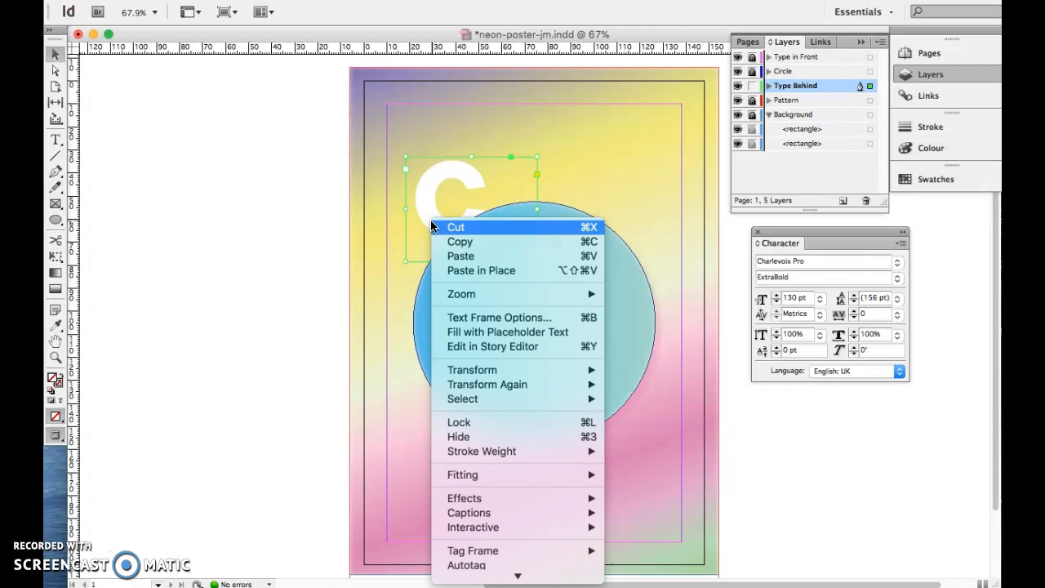
pyautogui.click(455, 243)
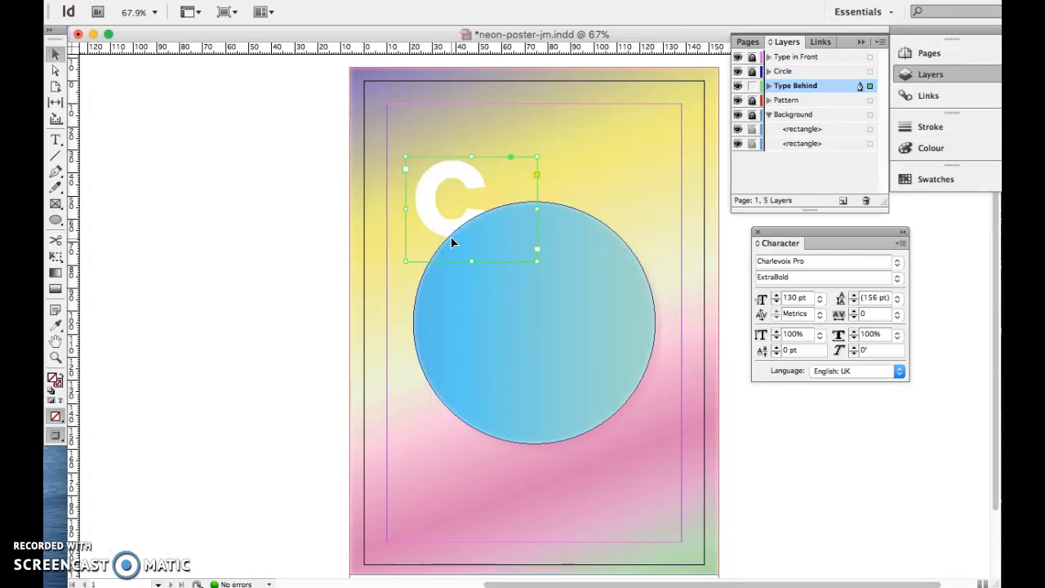
pyautogui.rightClick(624, 458)
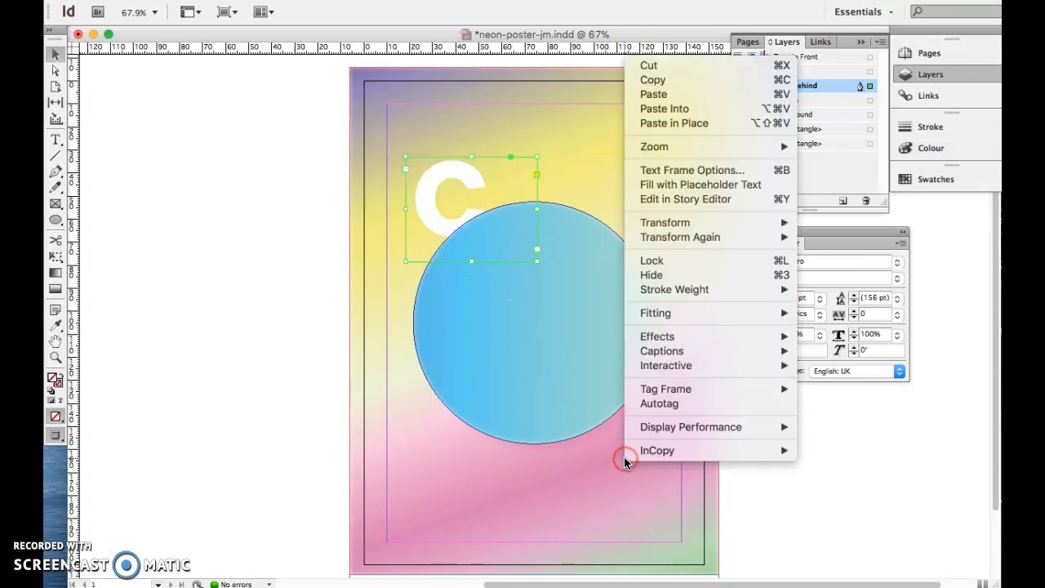
pyautogui.click(676, 97)
pyautogui.moveTo(494, 294); pyautogui.dragTo(572, 431)
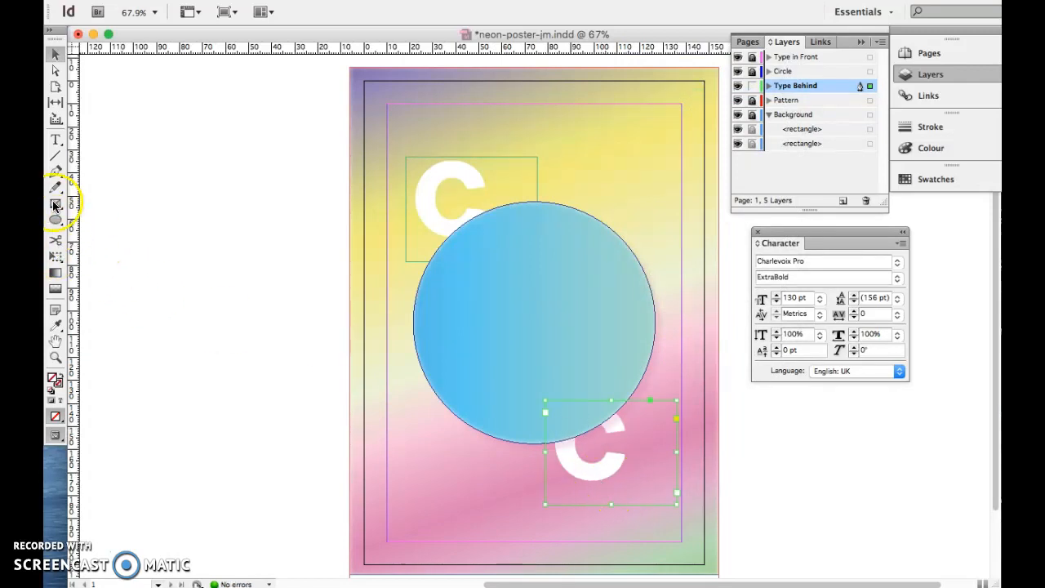
# - Replace the duplicate's letter with B and move its frame about 10 mm right and 7 mm down
pyautogui.click(55, 140)
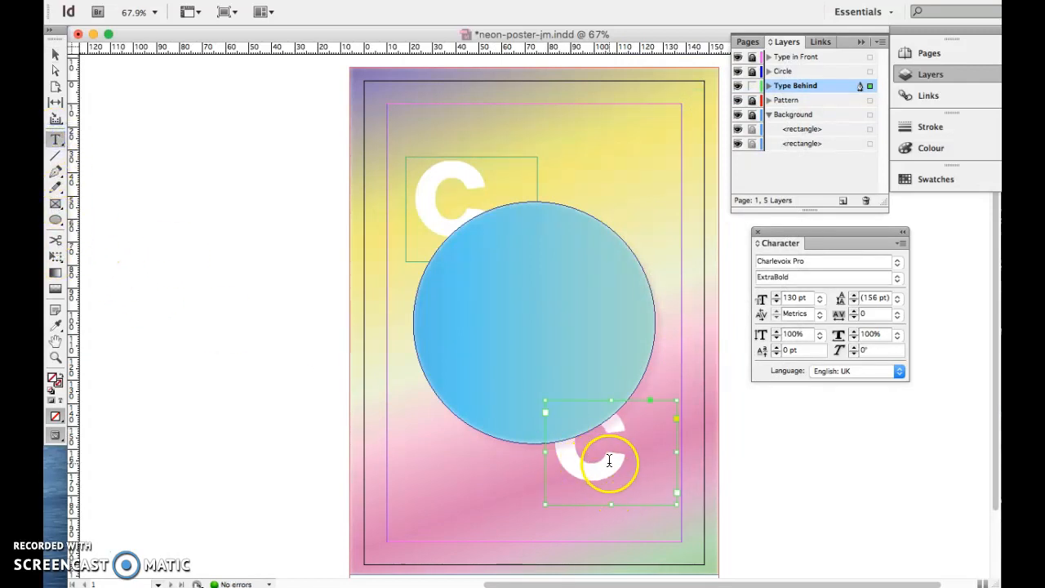
pyautogui.moveTo(628, 464); pyautogui.dragTo(583, 461)
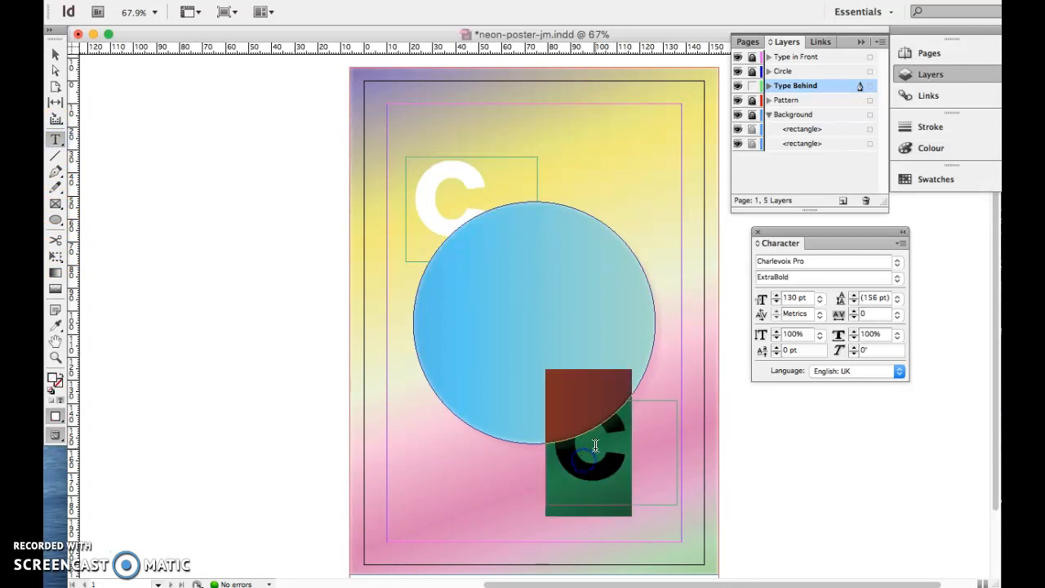
pyautogui.write('B')
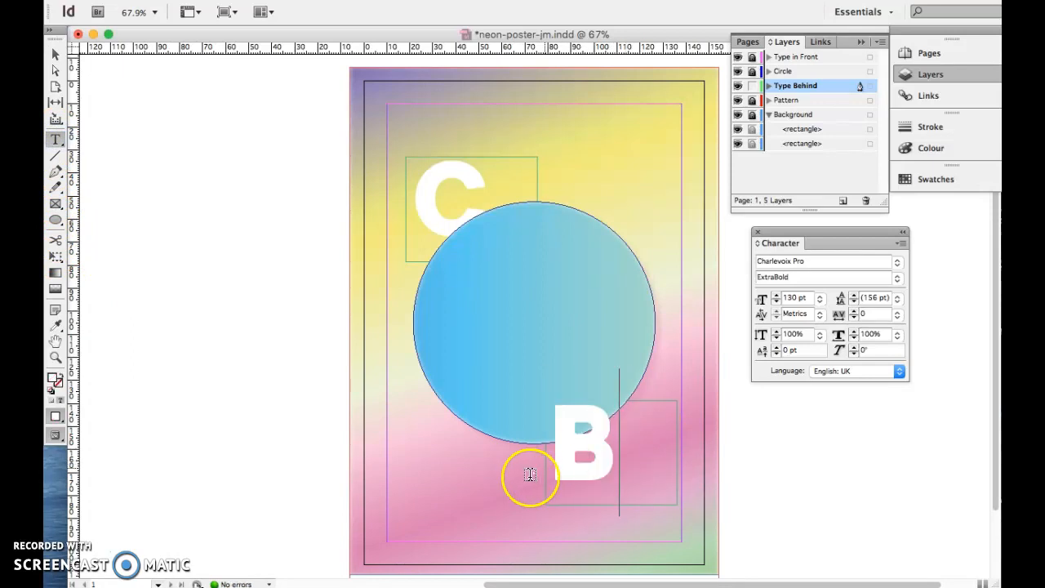
pyautogui.click(56, 54)
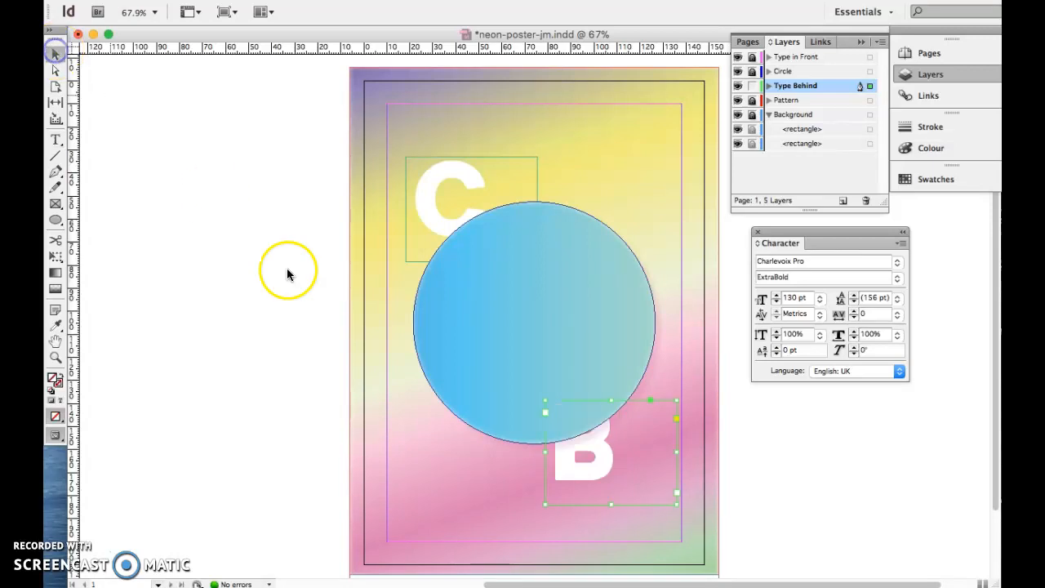
pyautogui.moveTo(560, 455); pyautogui.dragTo(586, 473)
pyautogui.click(501, 481)
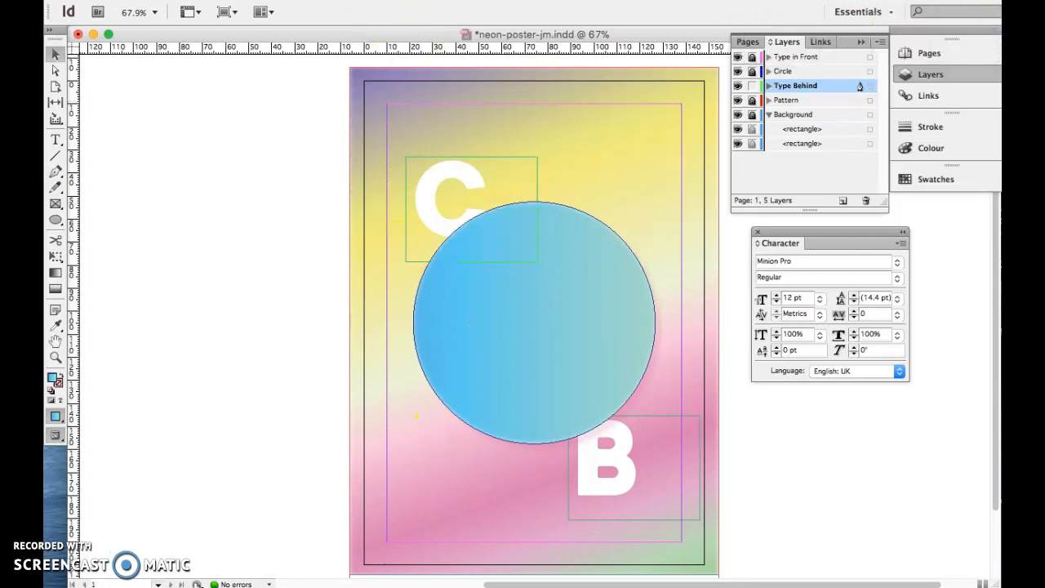
# - Check the poster without guides in Preview screen mode and return to Normal screen mode
pyautogui.click(387, 1)
pyautogui.moveTo(441, 187)
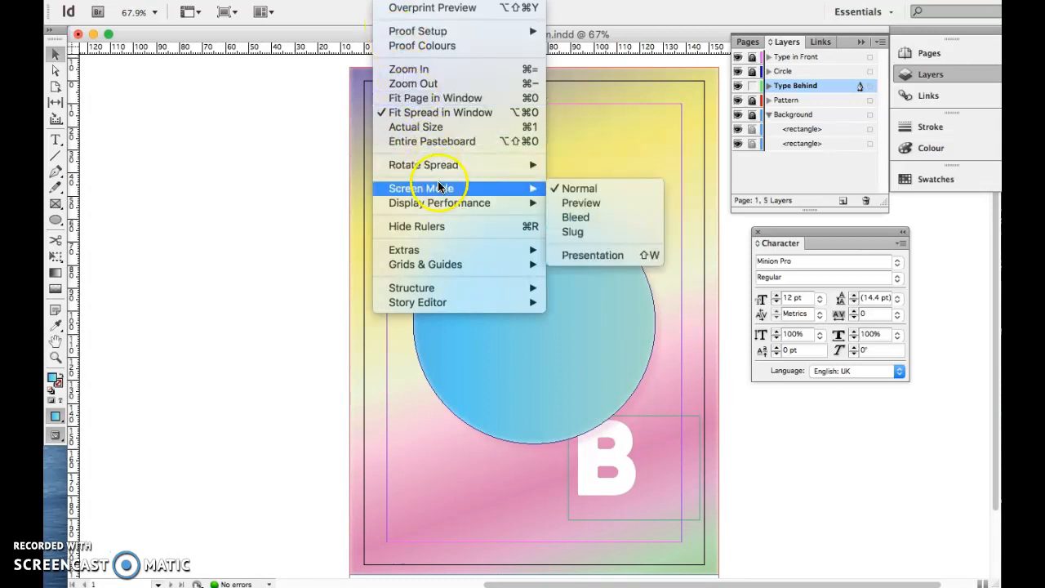
pyautogui.click(585, 202)
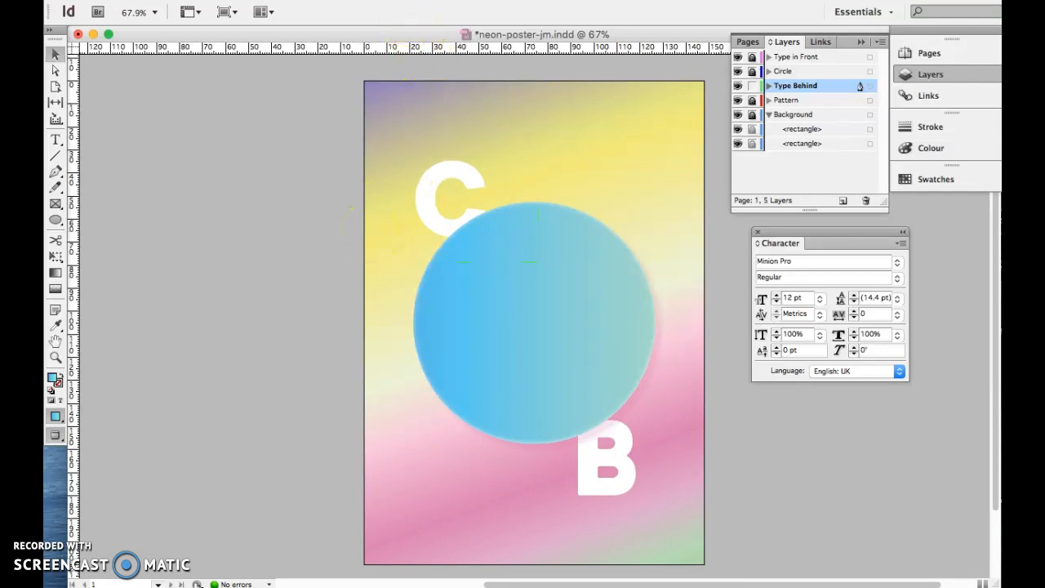
pyautogui.click(401, 2)
pyautogui.moveTo(433, 189)
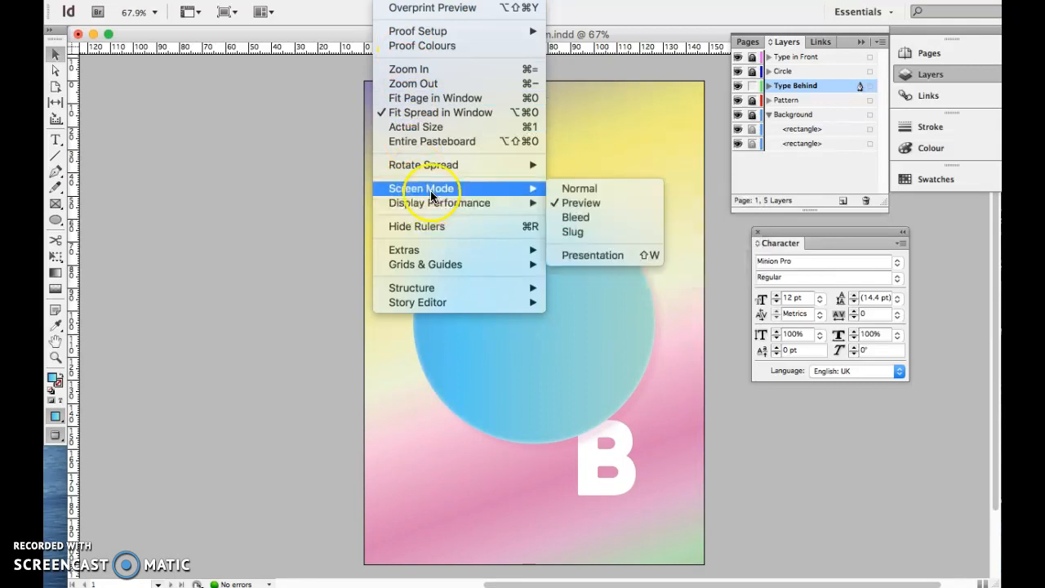
pyautogui.click(579, 193)
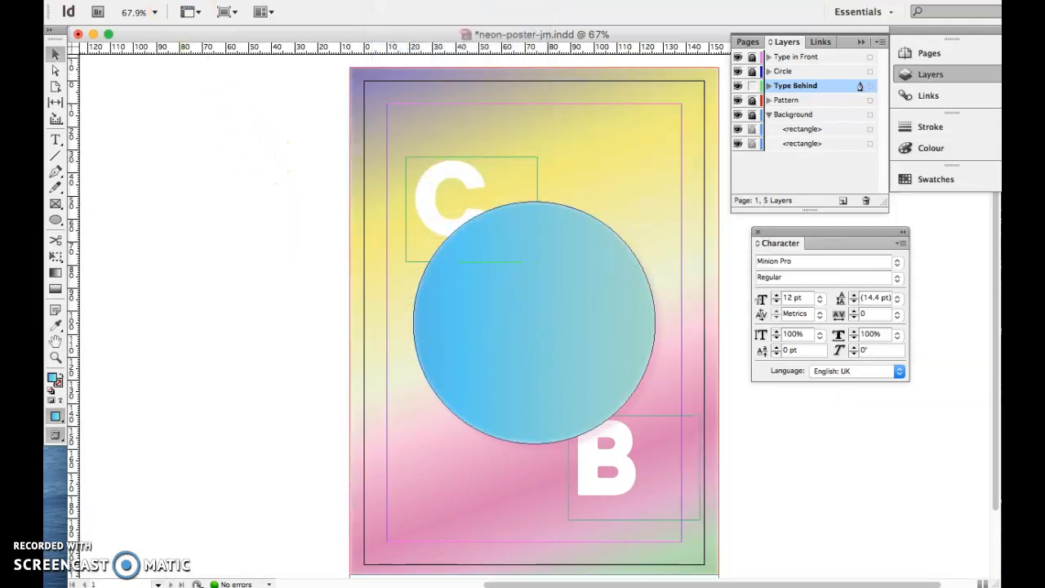
# - Save the poster document
pyautogui.click(155, 1)
pyautogui.click(173, 87)
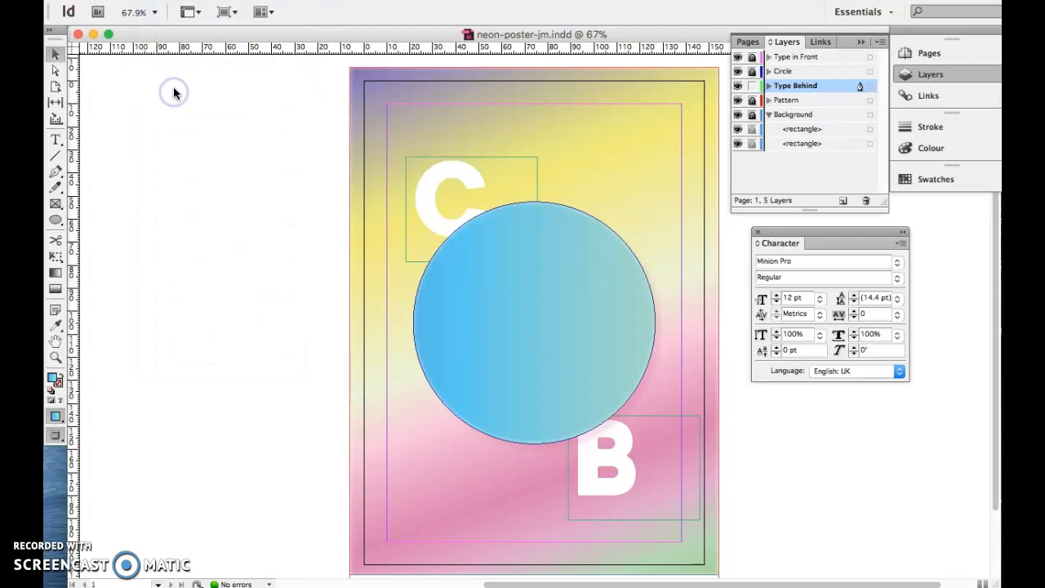